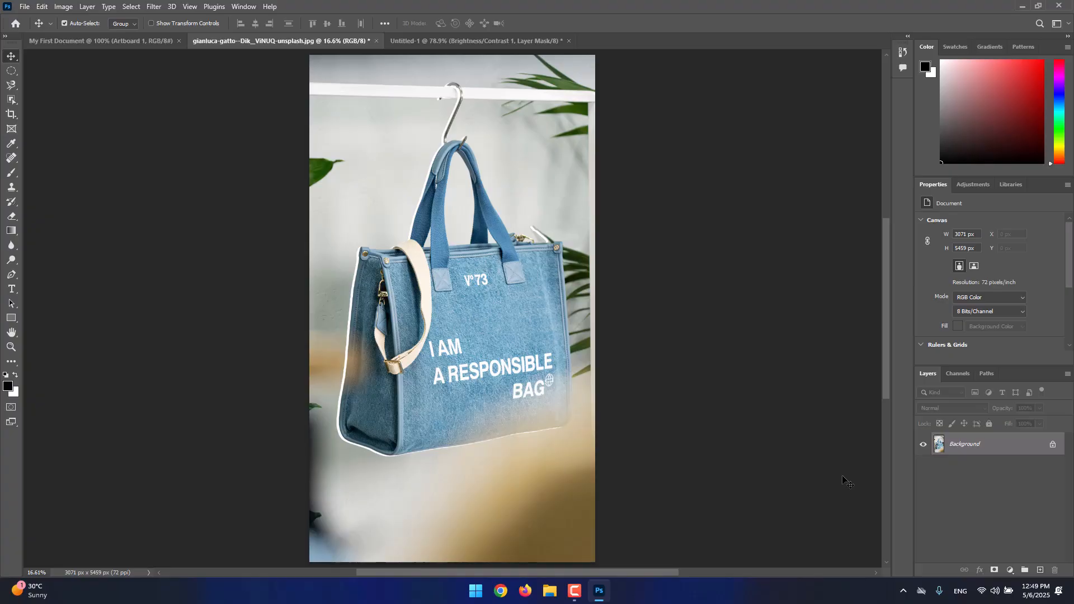
- Switch to the Untitled-1 document and select the layer mask of the Brightness/Contrast 1 adjustment layer
left_click(412, 41)
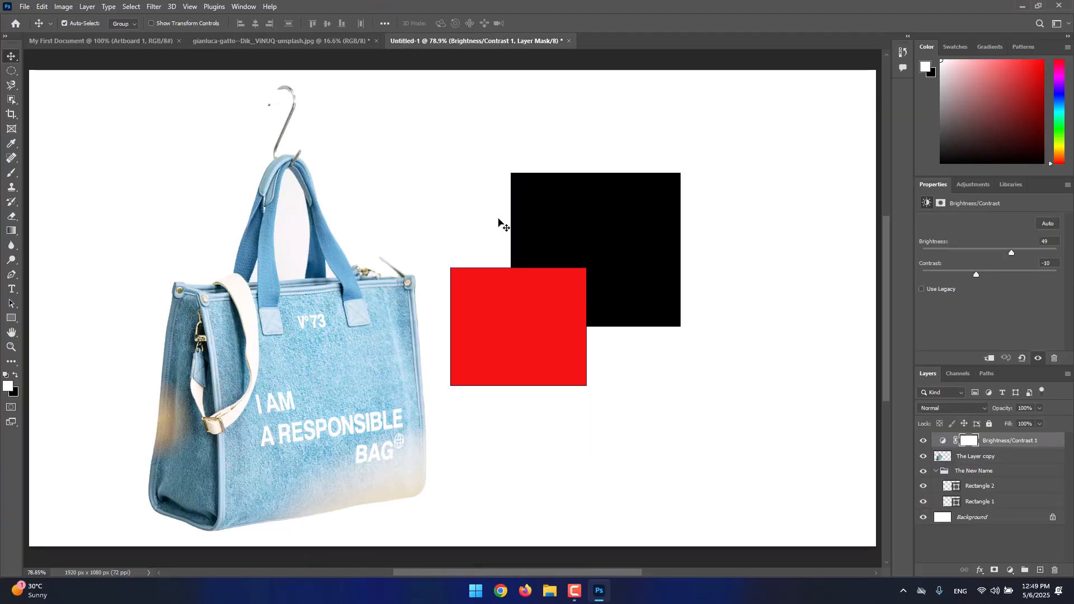
left_click(378, 291)
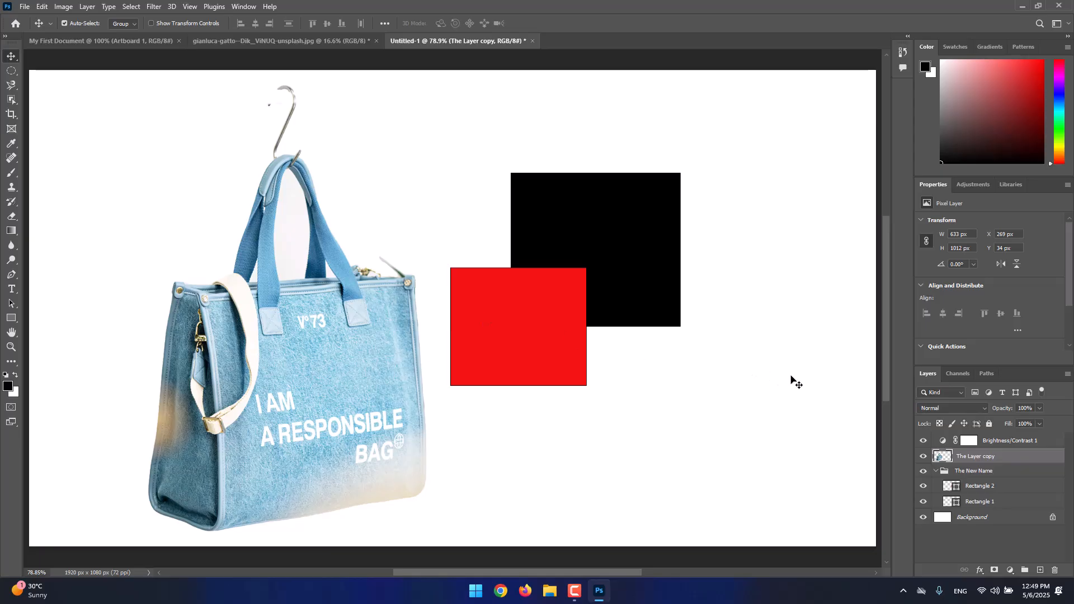
left_click(990, 442)
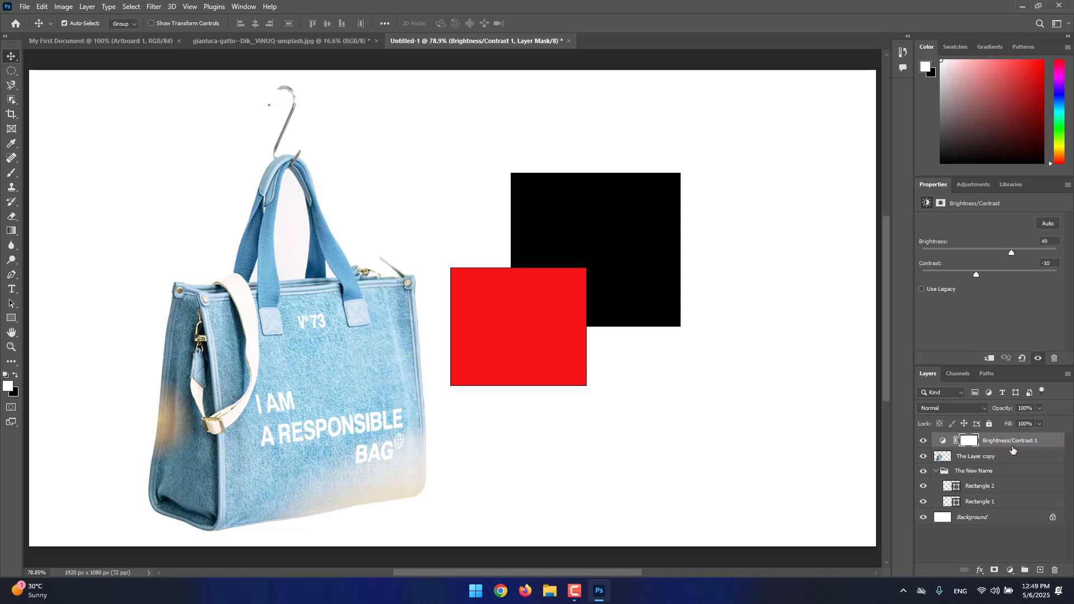
left_click(971, 443)
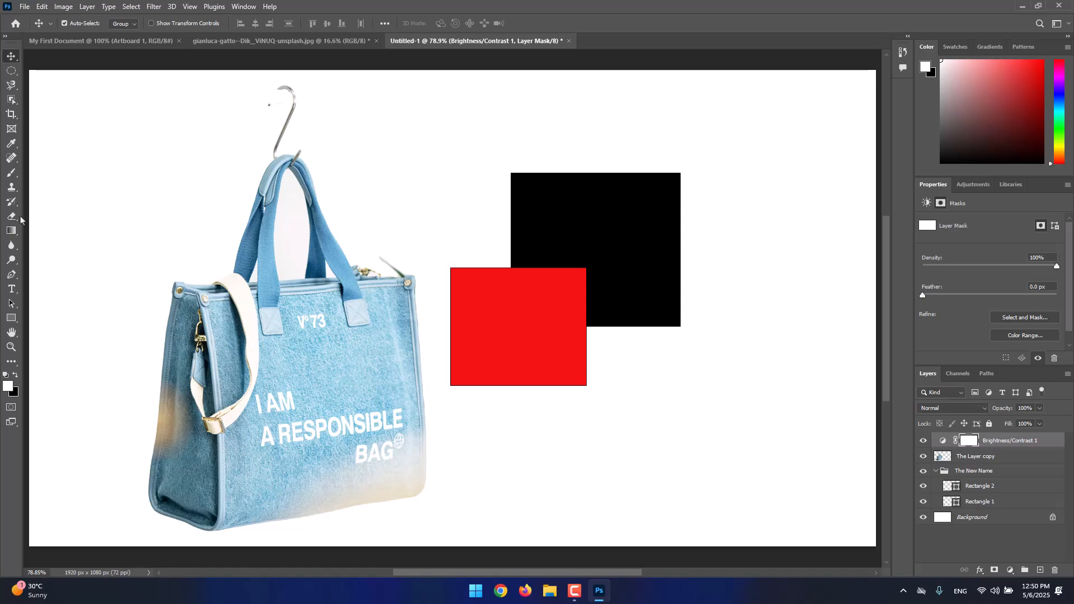
- Activate the Brush tool and set its size to 44 px
left_click(13, 174)
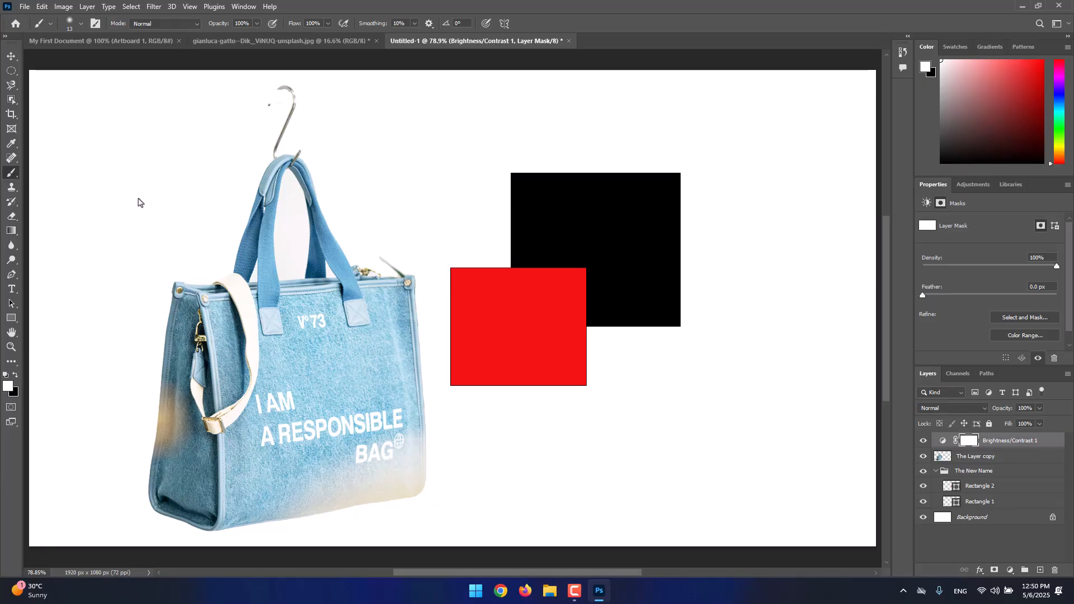
right_click(138, 199)
left_click_drag(199, 224, 213, 225)
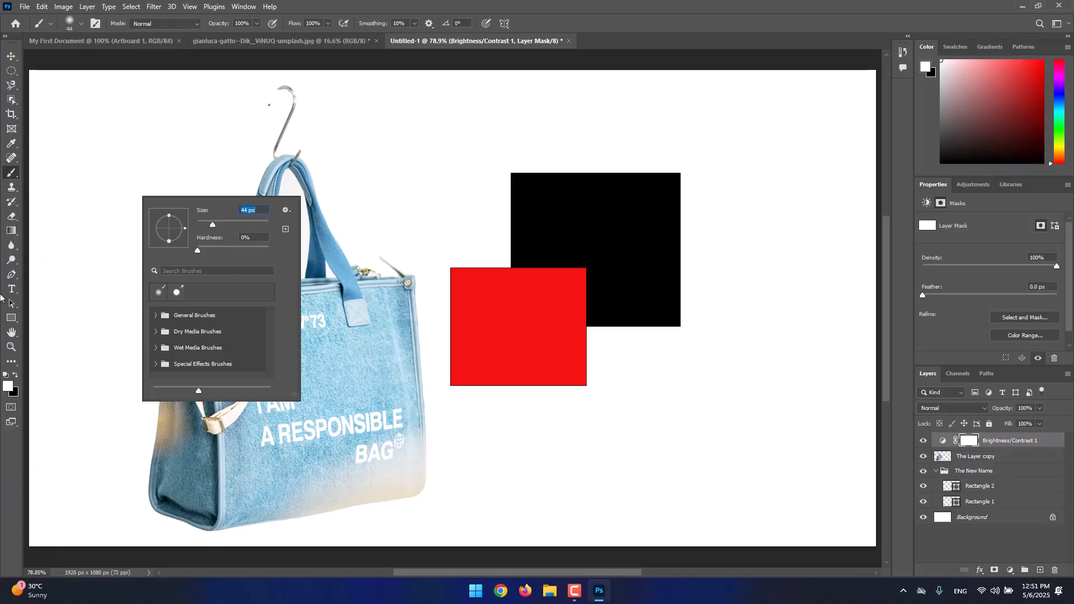
key("Return")
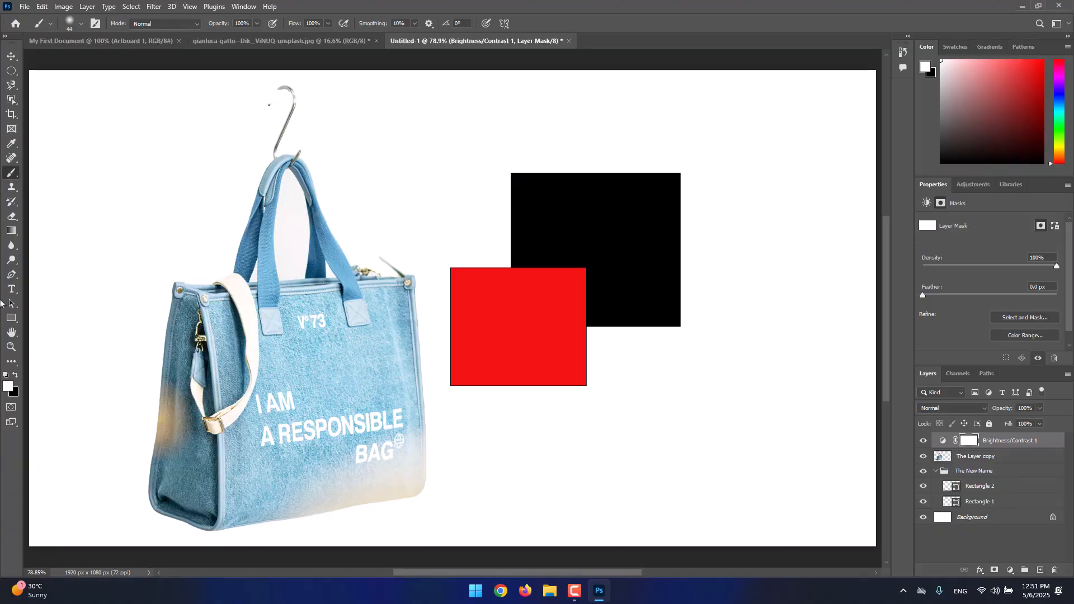
- Paint black on the Brightness/Contrast 1 mask around the V°73 logo and the upper front of the bag
left_click(8, 390)
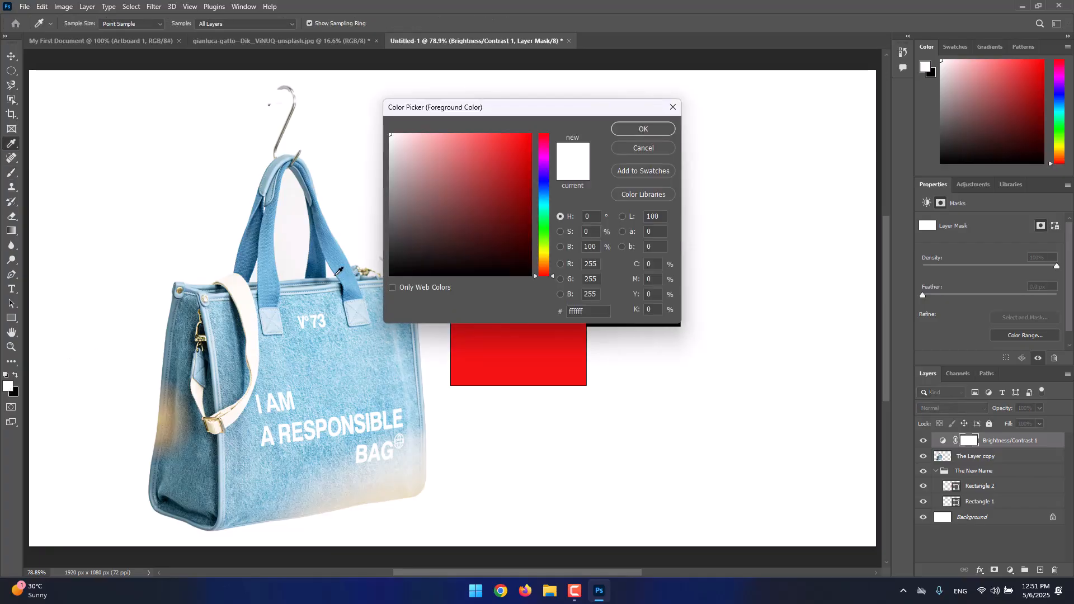
left_click(391, 275)
left_click(622, 131)
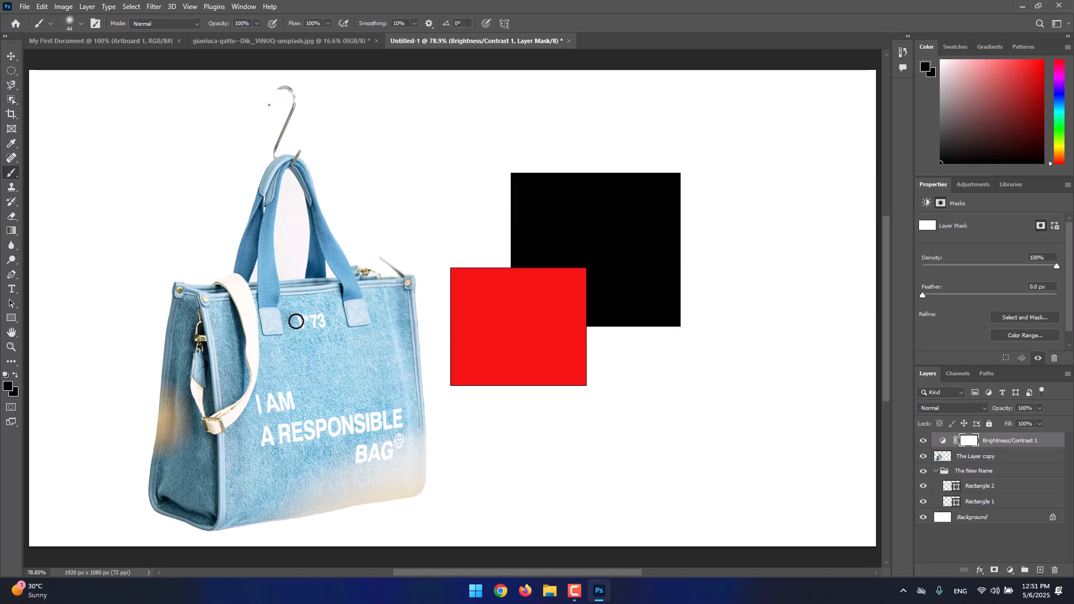
mouse_move(298, 316)
left_mouse_down()
mouse_move(337, 363)
mouse_move(298, 323)
mouse_move(298, 350)
mouse_move(312, 360)
mouse_move(311, 339)
left_mouse_up()
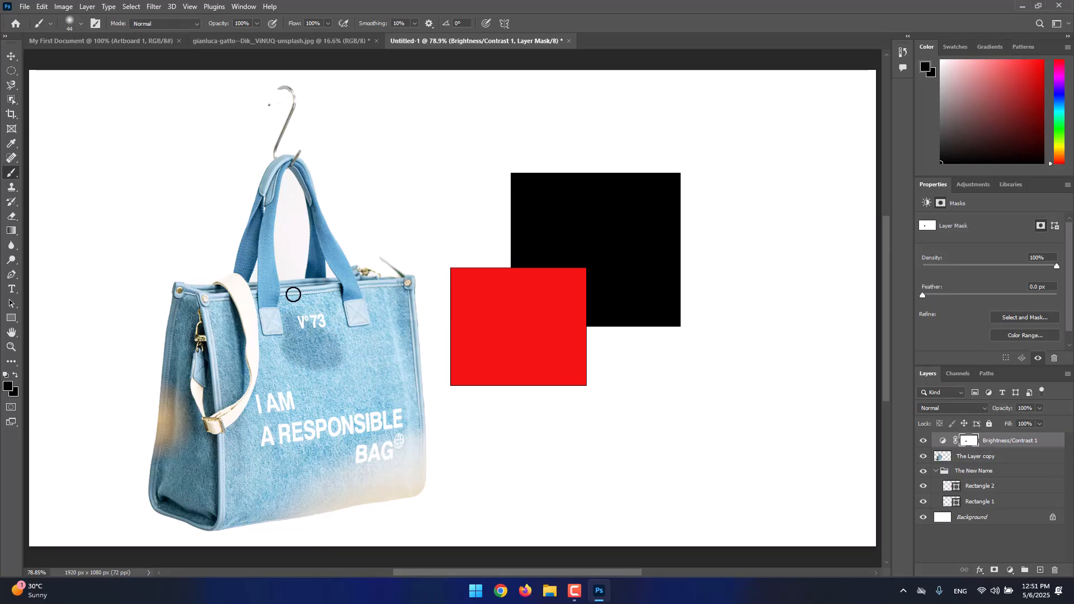
mouse_move(343, 320)
left_mouse_down()
mouse_move(323, 359)
mouse_move(230, 371)
mouse_move(252, 381)
mouse_move(319, 343)
mouse_move(287, 396)
mouse_move(283, 374)
mouse_move(249, 368)
mouse_move(279, 371)
mouse_move(255, 366)
mouse_move(249, 330)
left_mouse_up()
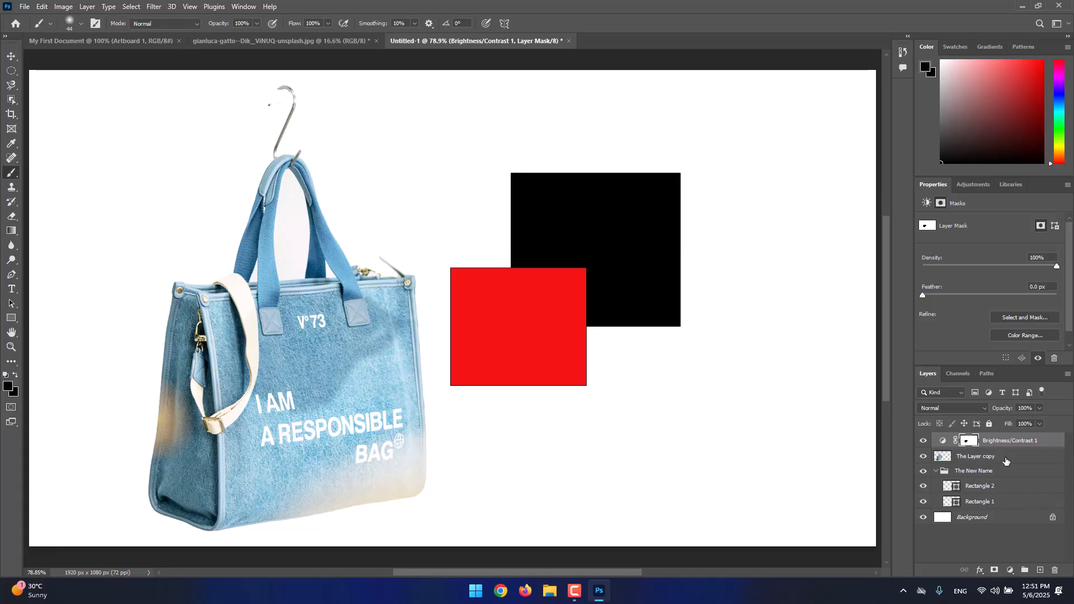
- Add a layer mask to The Layer copy and paint black over the upper-right part of the bag to hide it
left_click(1005, 459)
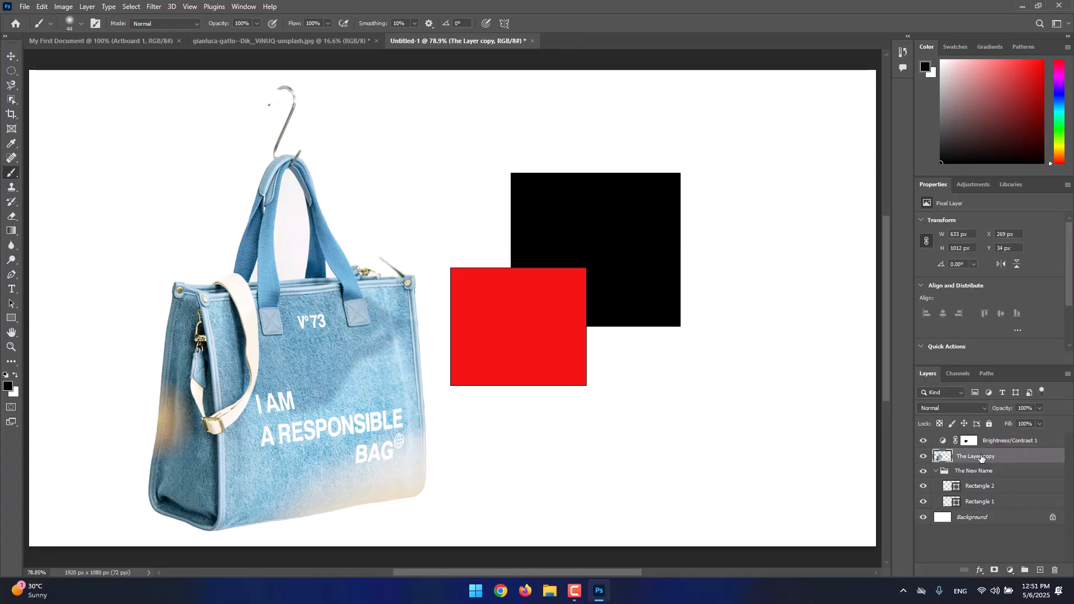
left_click(995, 570)
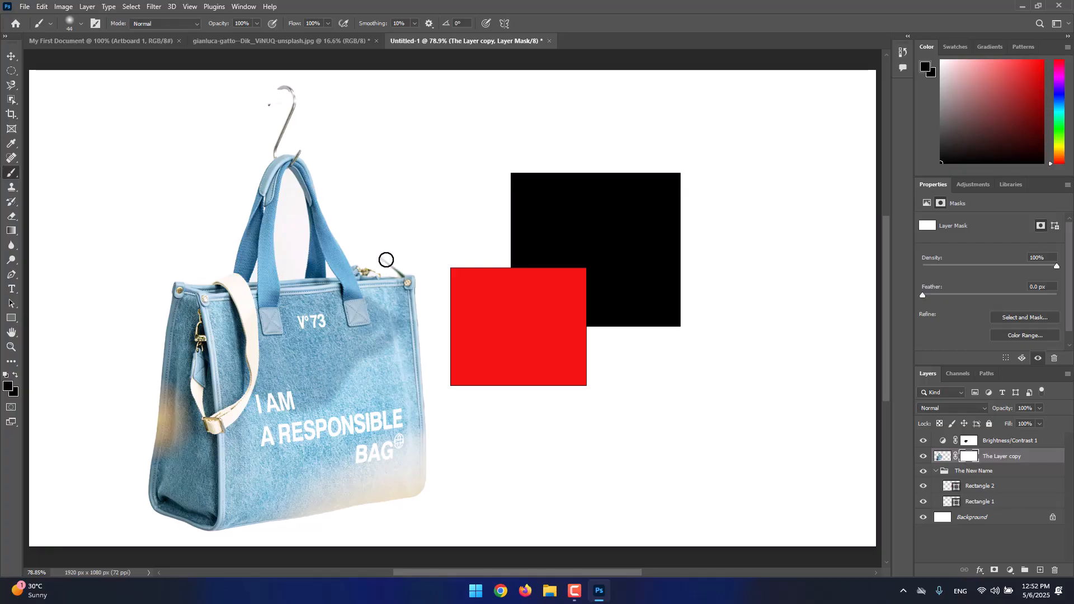
mouse_move(386, 259)
left_mouse_down()
mouse_move(416, 309)
mouse_move(418, 280)
mouse_move(364, 250)
mouse_move(370, 283)
mouse_move(417, 320)
mouse_move(425, 353)
mouse_move(448, 360)
mouse_move(411, 352)
mouse_move(345, 298)
left_mouse_up()
mouse_move(371, 337)
left_mouse_down()
mouse_move(358, 347)
mouse_move(386, 385)
left_mouse_up()
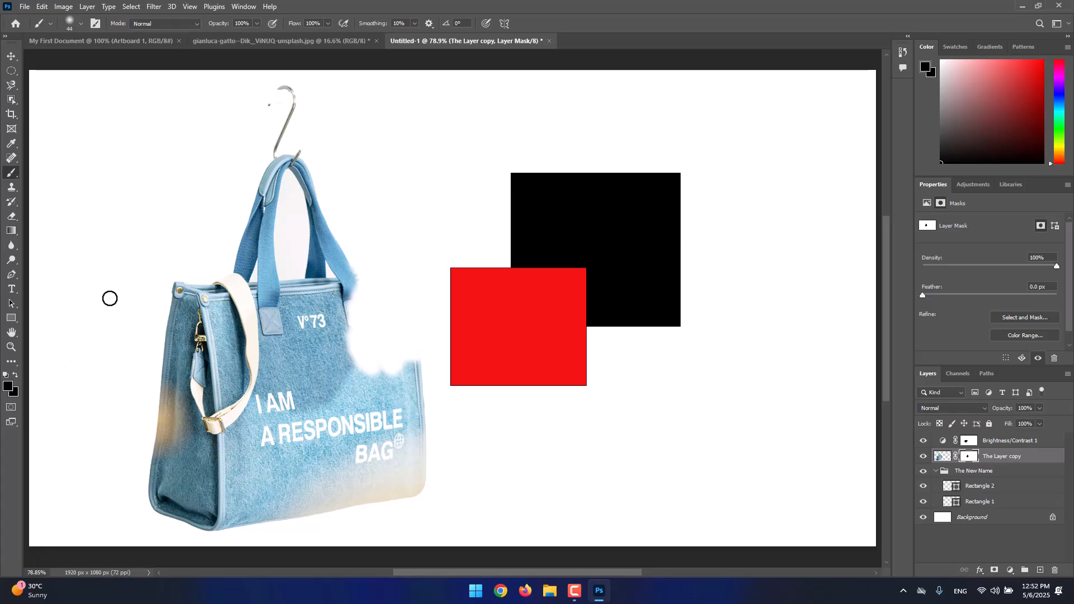
- Swap the painting colour to white and paint over the hidden upper-right part of the bag to restore it
key("x")
mouse_move(337, 312)
left_mouse_down()
mouse_move(378, 343)
mouse_move(377, 408)
left_mouse_up()
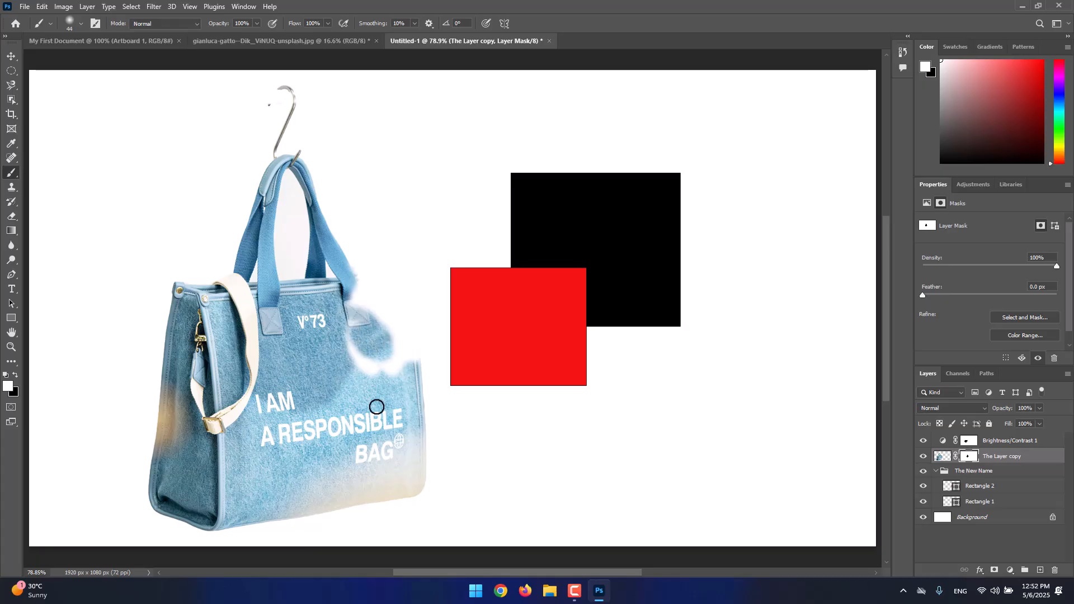
mouse_move(341, 316)
left_mouse_down()
mouse_move(368, 377)
mouse_move(354, 343)
mouse_move(422, 365)
mouse_move(353, 330)
mouse_move(348, 281)
mouse_move(371, 309)
mouse_move(360, 279)
mouse_move(396, 279)
mouse_move(322, 273)
mouse_move(433, 268)
mouse_move(344, 261)
mouse_move(456, 248)
mouse_move(363, 293)
mouse_move(434, 292)
mouse_move(407, 295)
mouse_move(403, 355)
mouse_move(393, 324)
mouse_move(378, 324)
mouse_move(390, 338)
mouse_move(348, 355)
mouse_move(396, 330)
mouse_move(425, 364)
left_mouse_up()
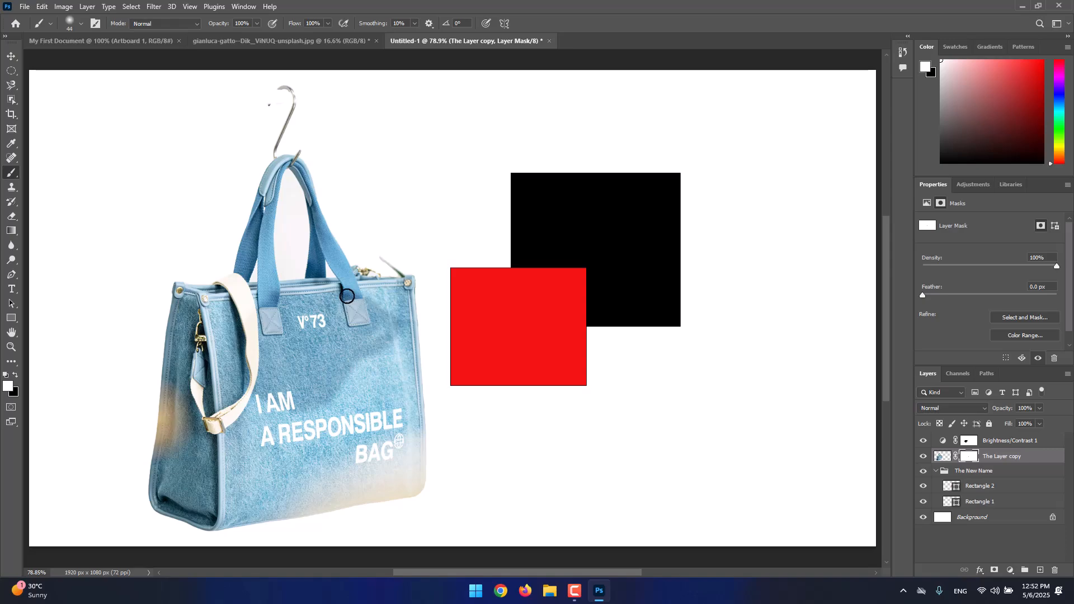
- Alternate between the Brightness/Contrast 1 and The Layer copy masks to examine which one is active
left_click(993, 443)
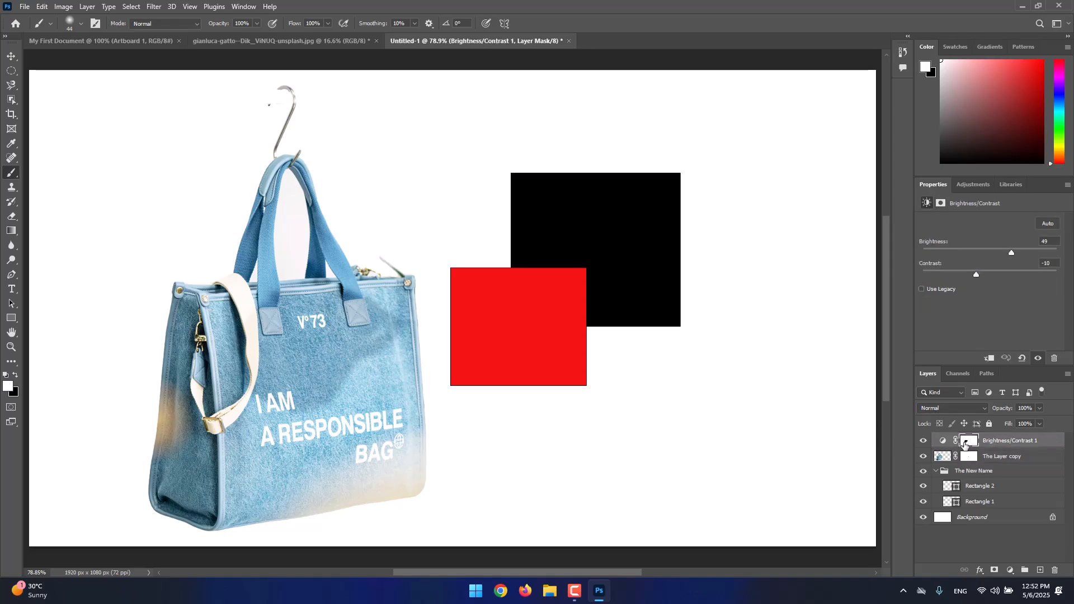
left_click(995, 461)
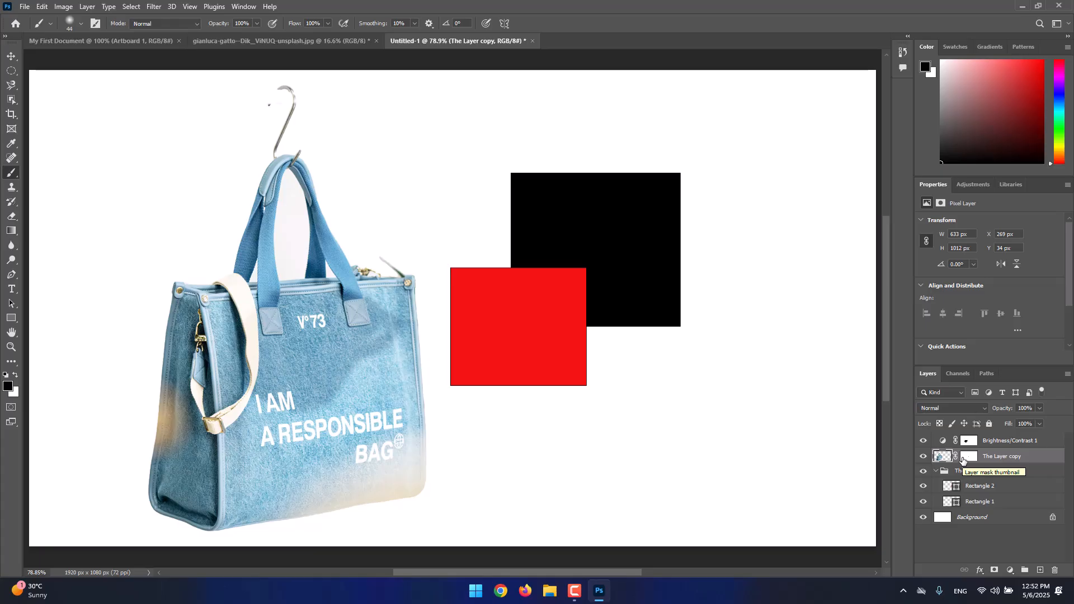
left_click(964, 458)
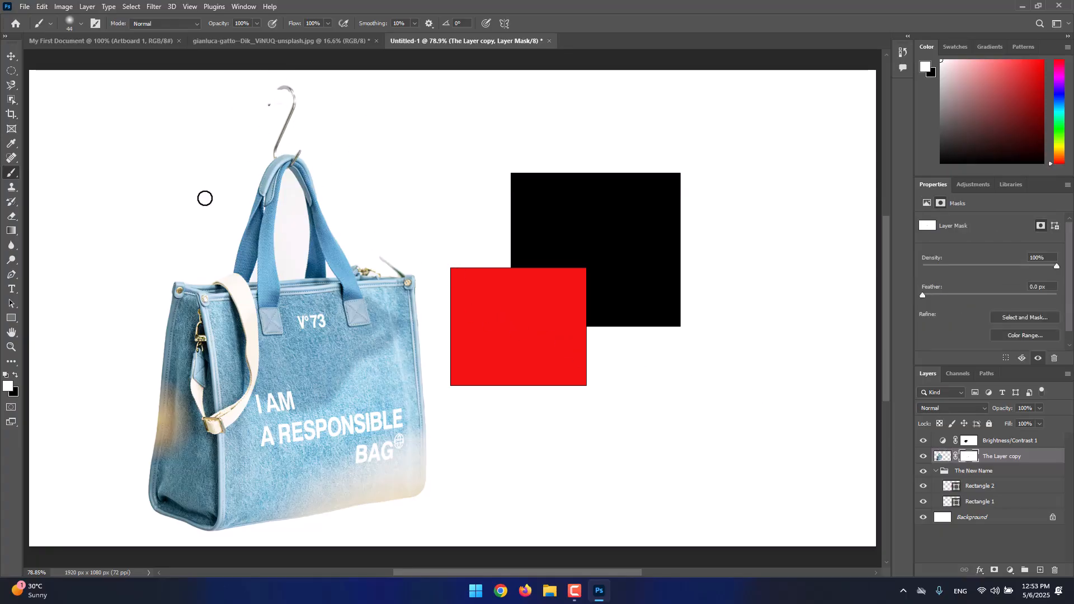
left_click(967, 443)
left_click(966, 457)
left_click(966, 443)
left_click(965, 459)
left_click(966, 443)
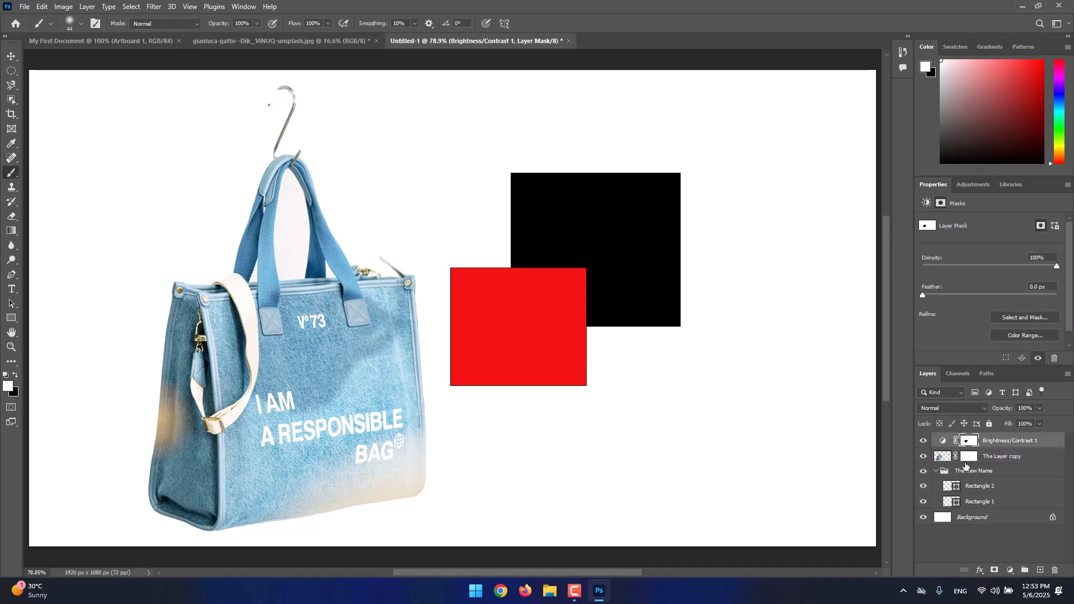
left_click(965, 457)
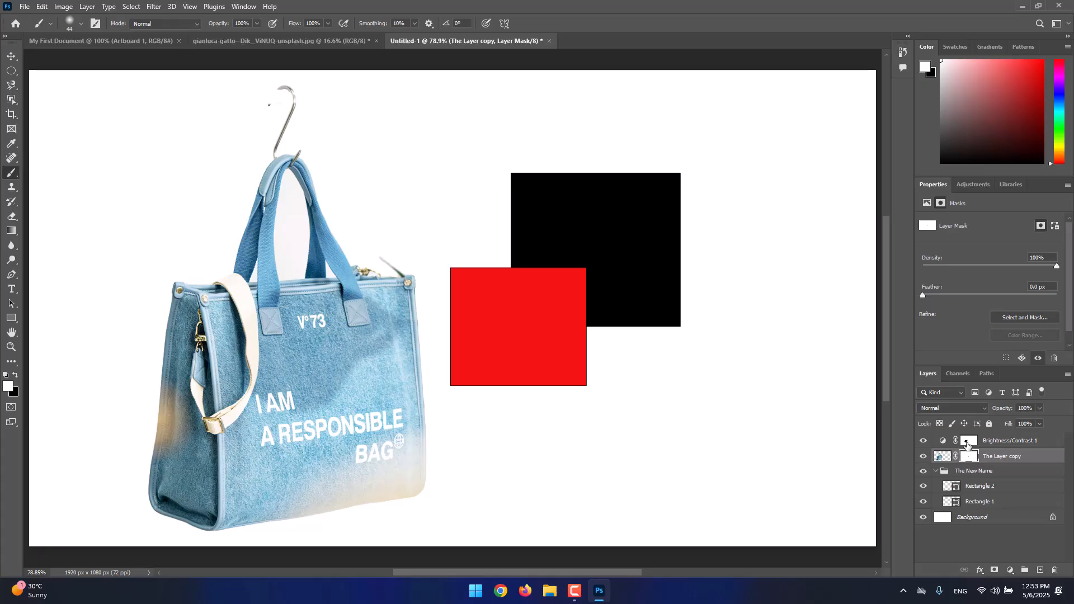
- Delete the layer mask of the Brightness/Contrast 1 adjustment layer
left_click(969, 443)
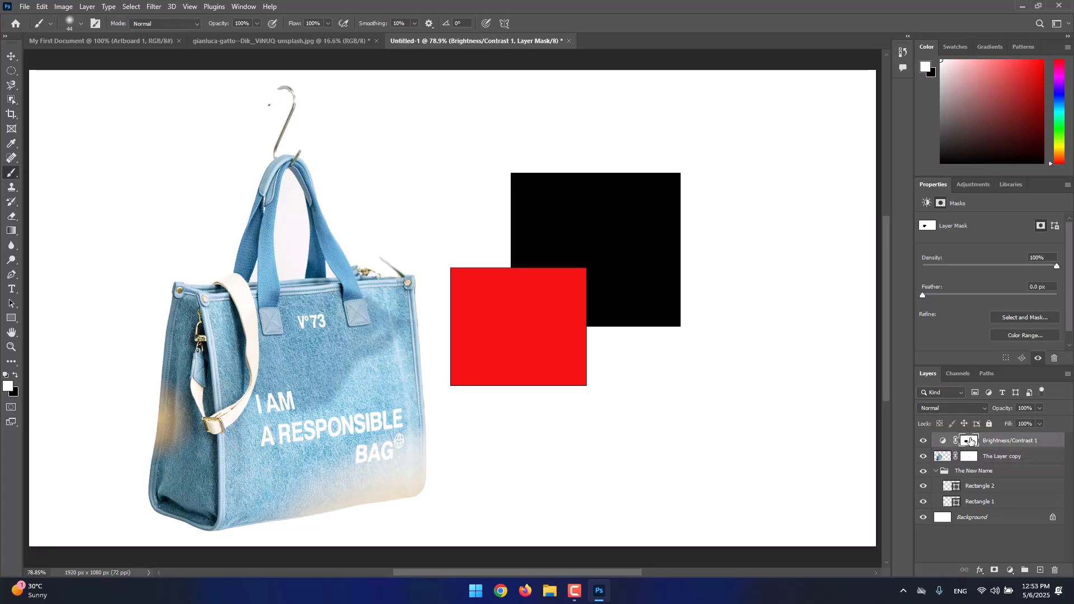
left_click(1054, 570)
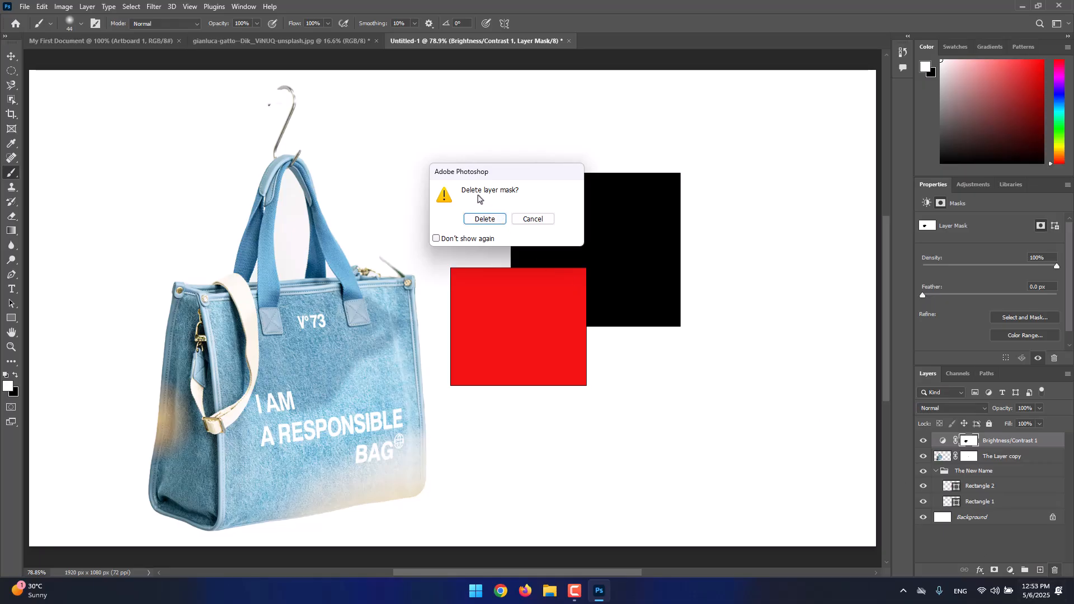
left_click(481, 218)
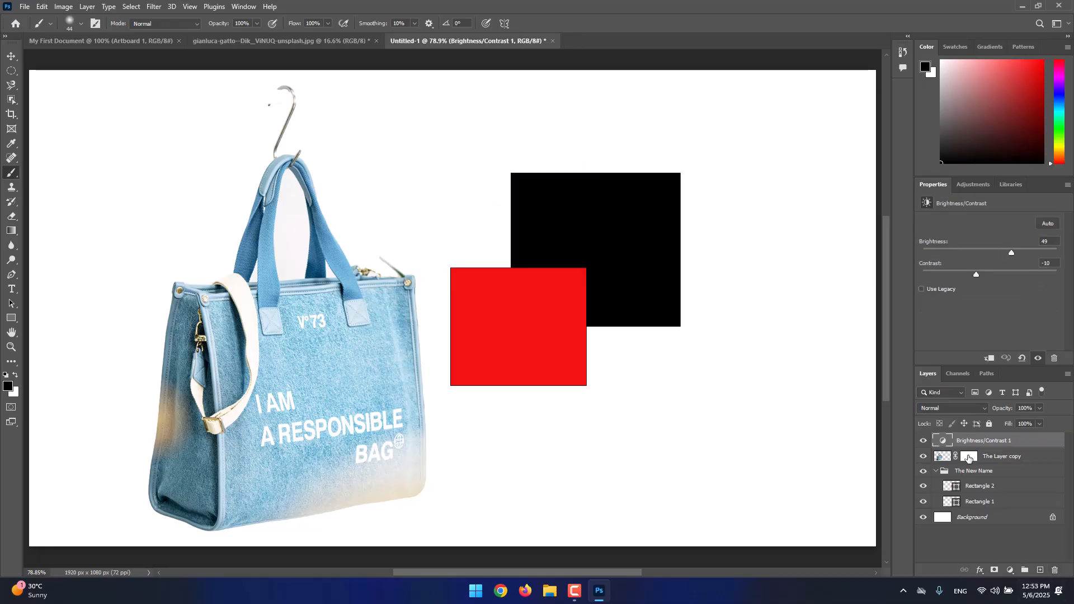
left_click(968, 457)
left_click(1055, 570)
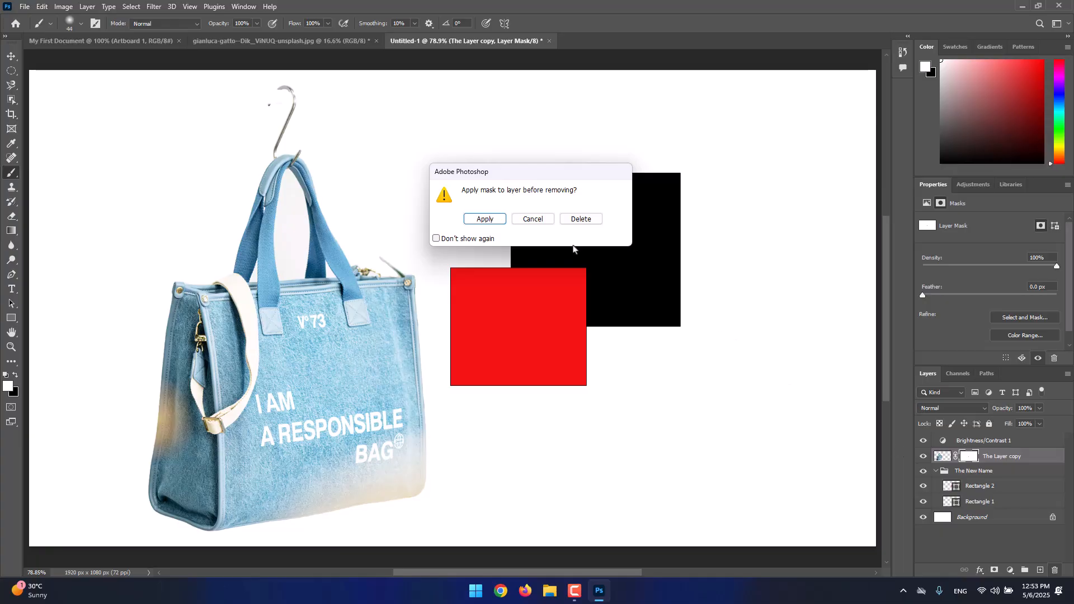
left_click(531, 219)
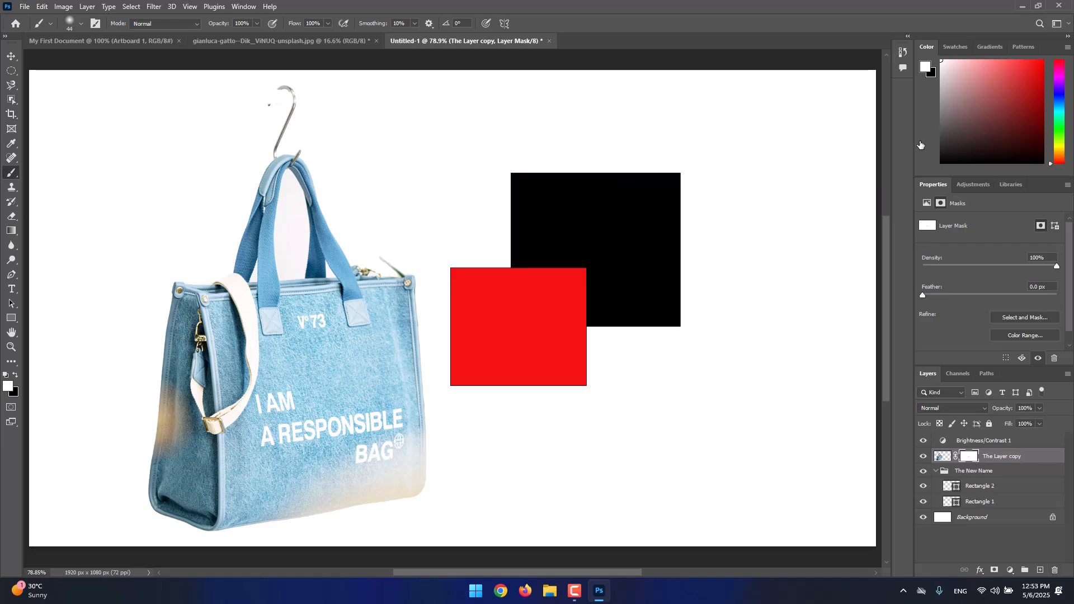
- Paint black over the bag's right side on The Layer copy's mask and apply the mask to the layer while removing it
left_click(938, 151)
left_click(941, 162)
mouse_move(358, 269)
left_mouse_down()
mouse_move(412, 316)
mouse_move(390, 369)
left_mouse_up()
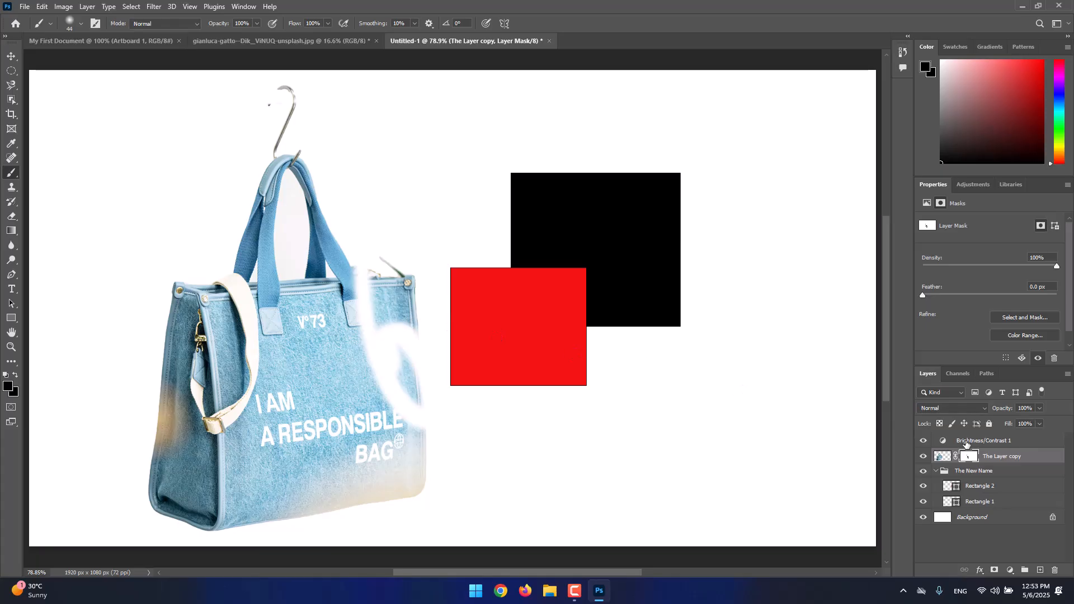
left_click(1056, 572)
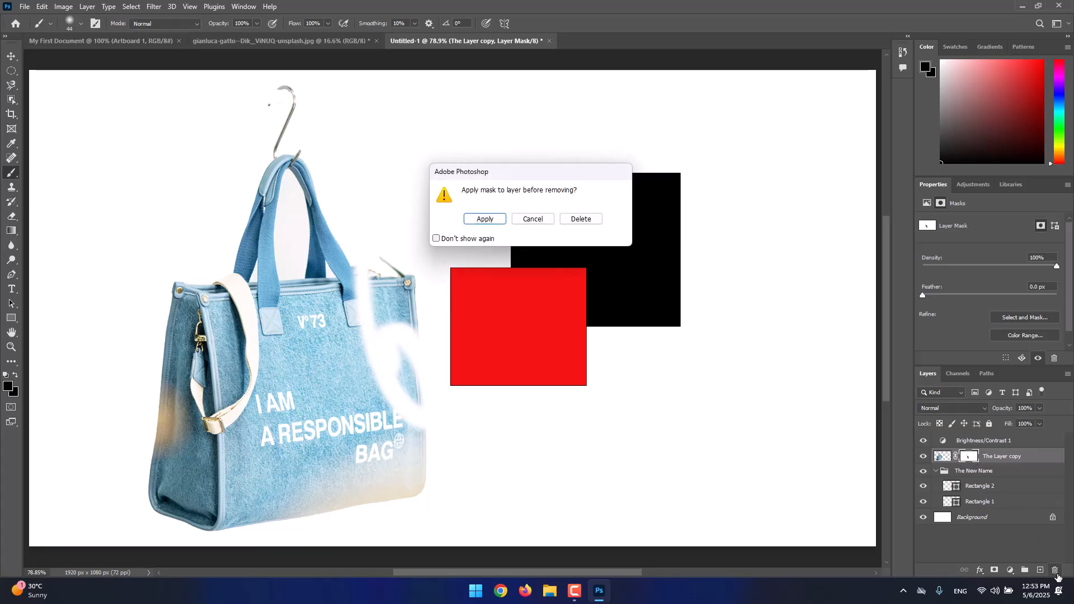
left_click(485, 219)
- Move the bag over the red rectangle, and undo back to before the black mask painting
left_click(11, 55)
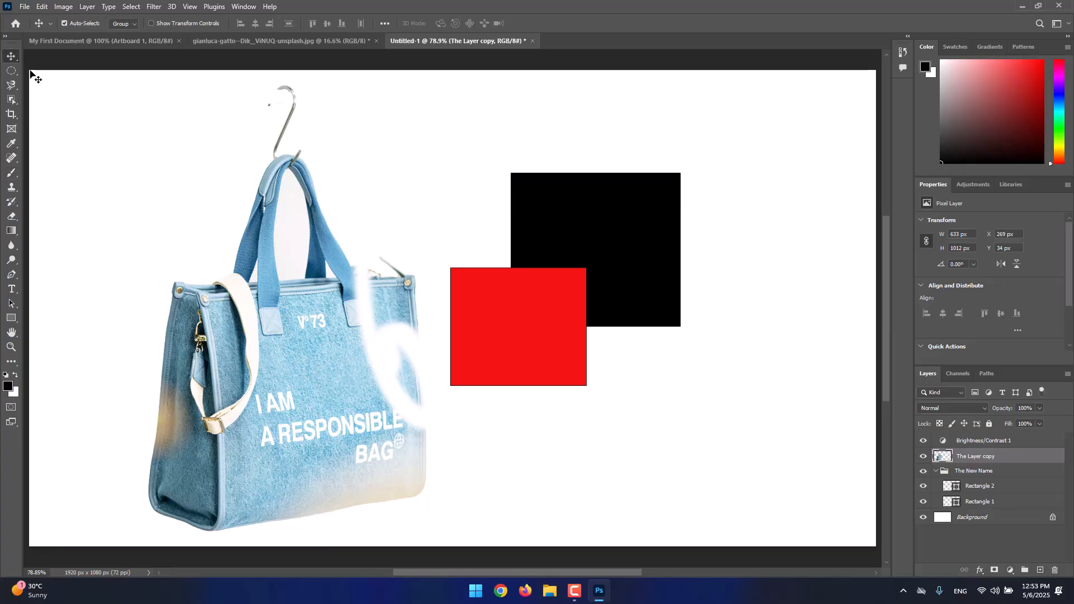
left_click_drag(307, 314, 412, 316)
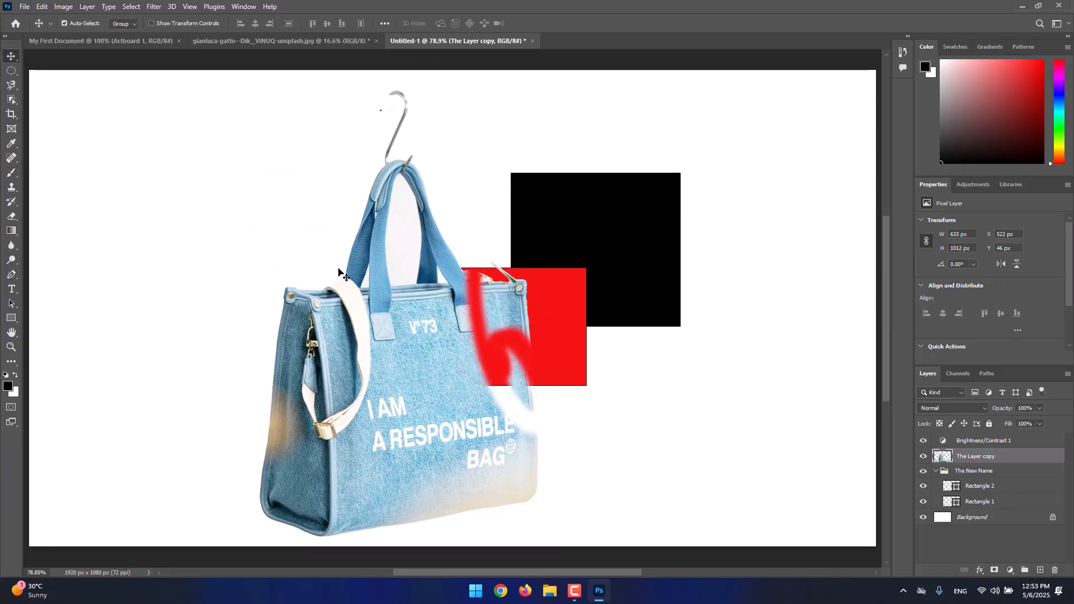
key("ctrl+z")
key("ctrl+z")
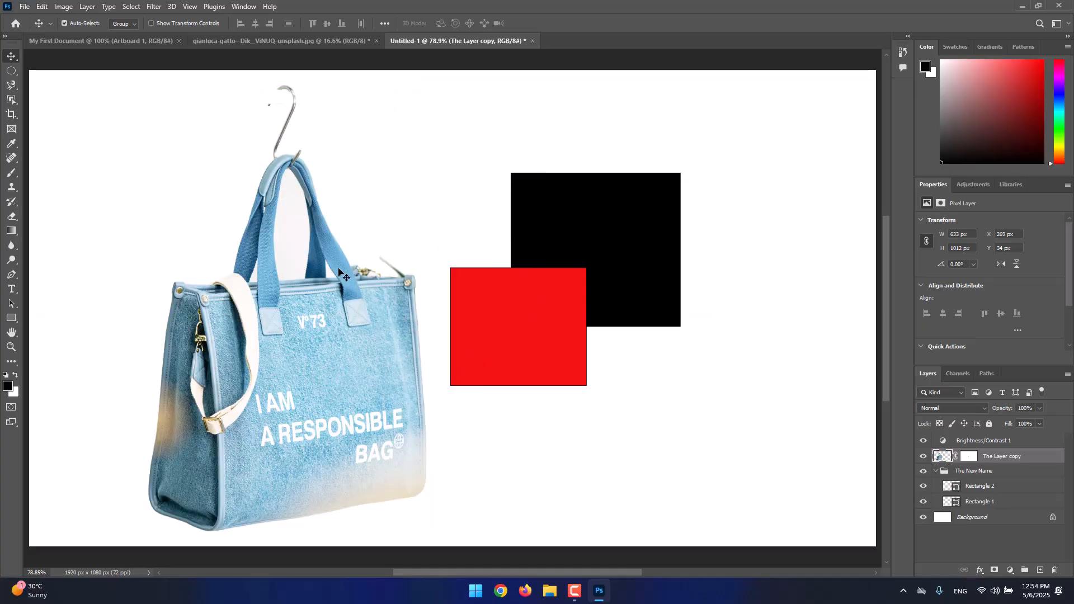
- Delete The Layer copy's mask without applying it and move the bag slightly up and right to about X 283 px, Y 18 px
left_click(969, 456)
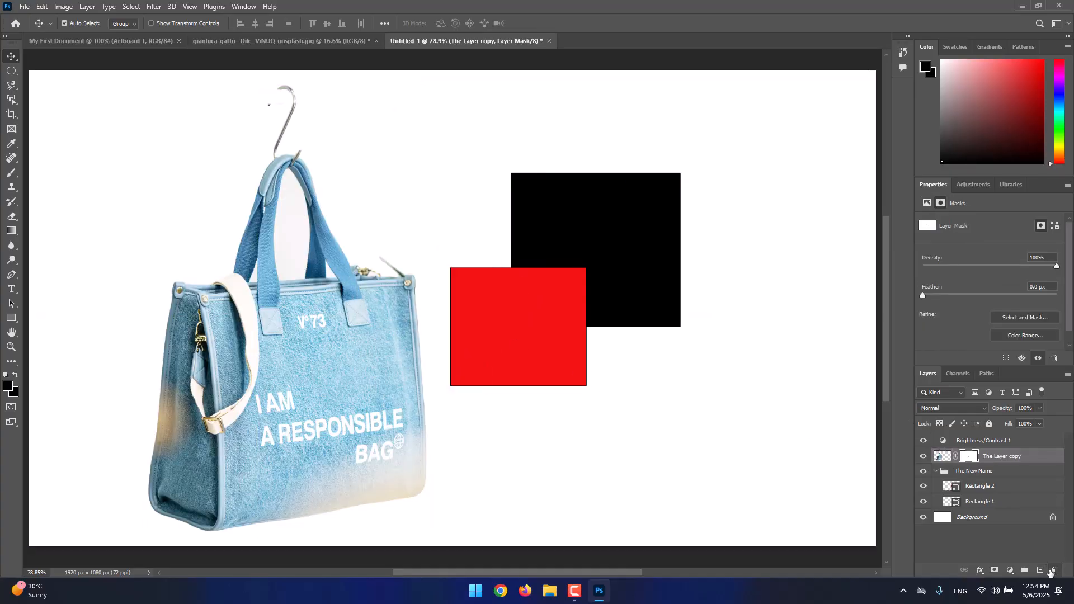
left_click(1051, 570)
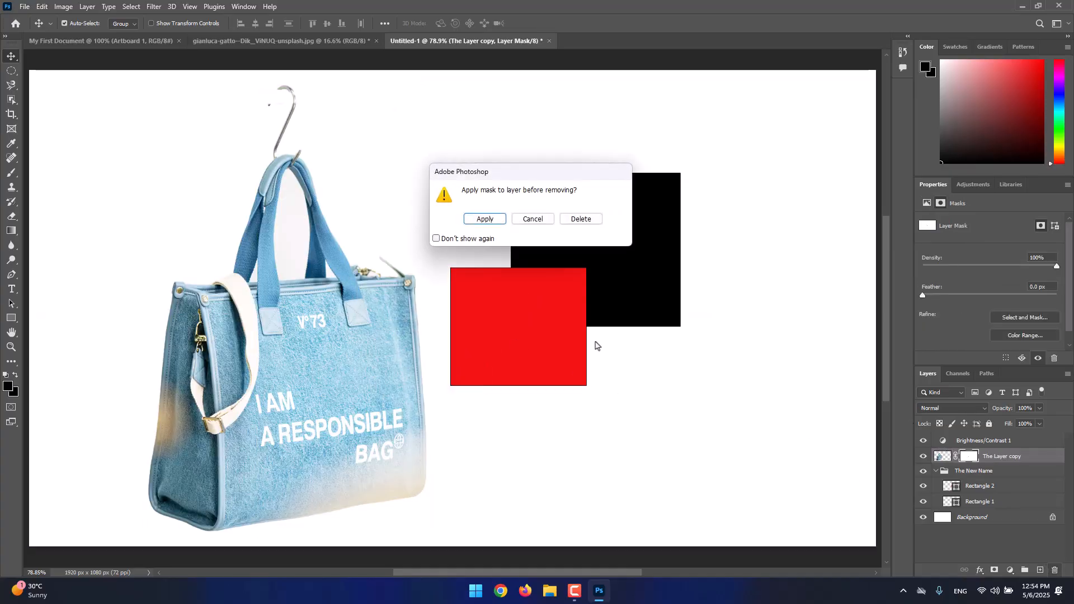
left_click(571, 222)
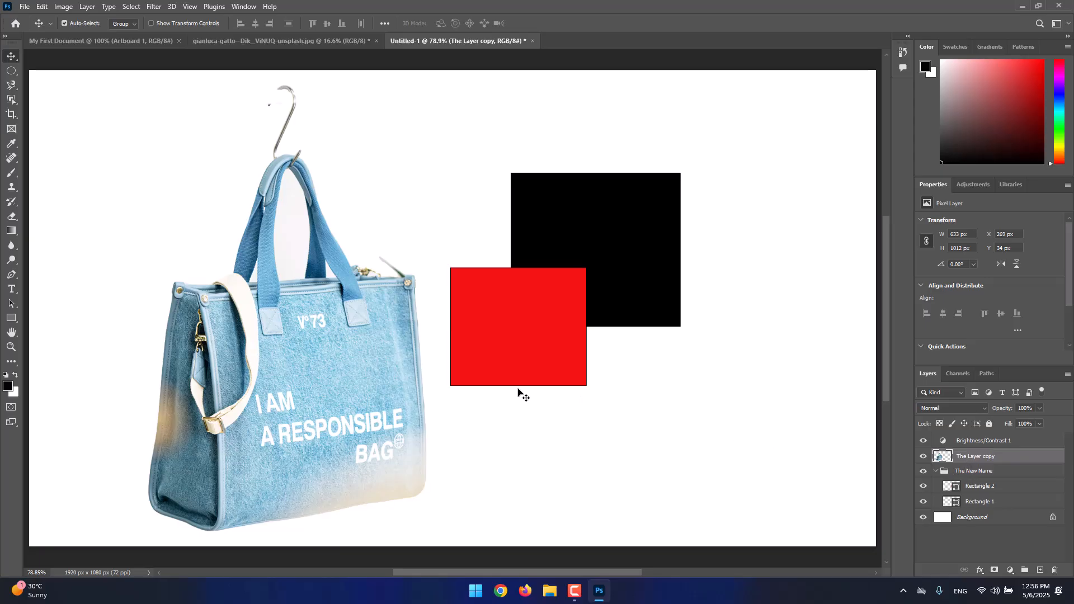
left_click_drag(350, 360, 357, 354)
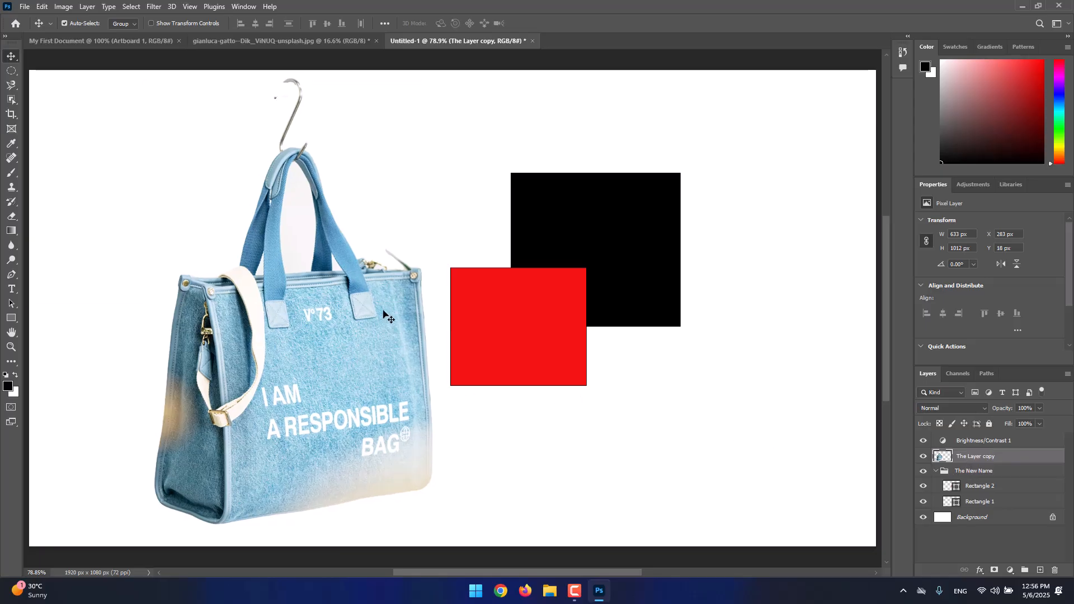
- Move the bag slightly up and right to X 299 px, Y 0 px, and draw a black rectangle about 290 × 261 px over its front
left_click_drag(329, 299, 336, 291)
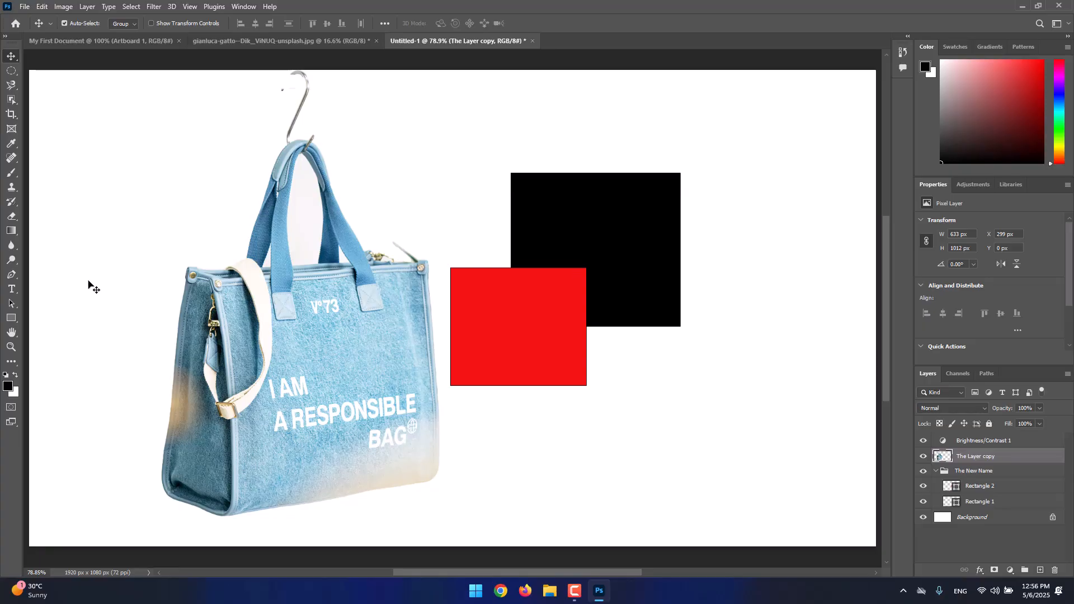
left_click(11, 318)
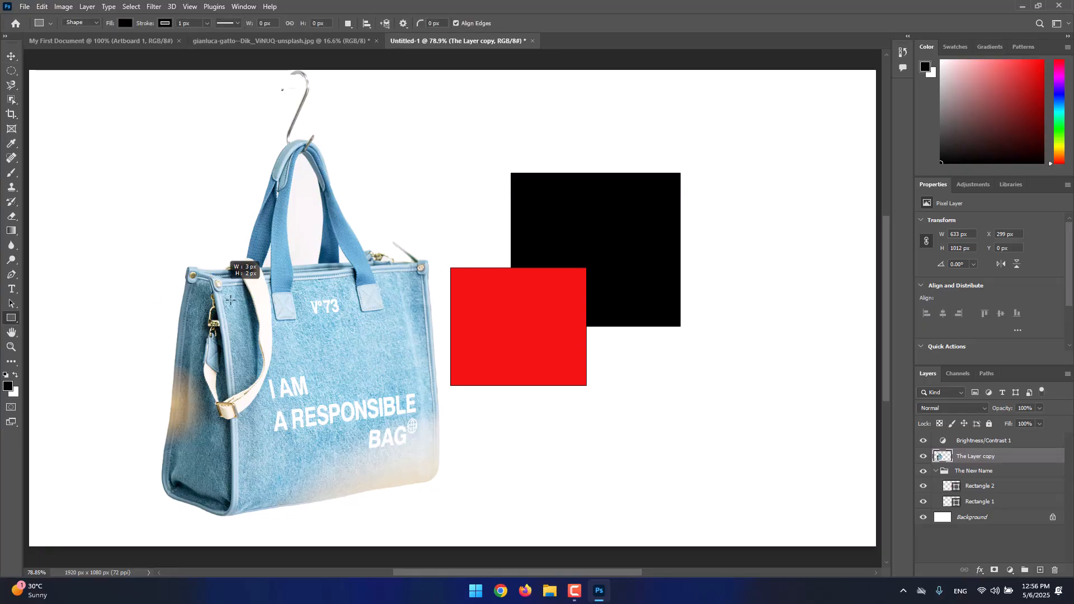
left_click_drag(213, 273, 340, 388)
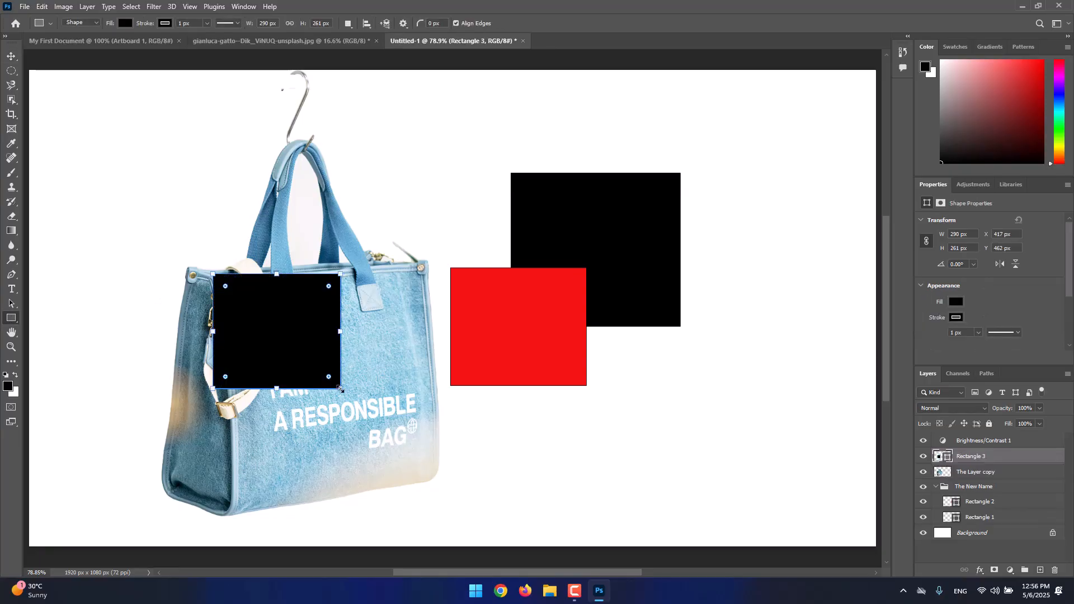
- Move the Rectangle 3 layer directly beneath The Layer copy
left_click(10, 56)
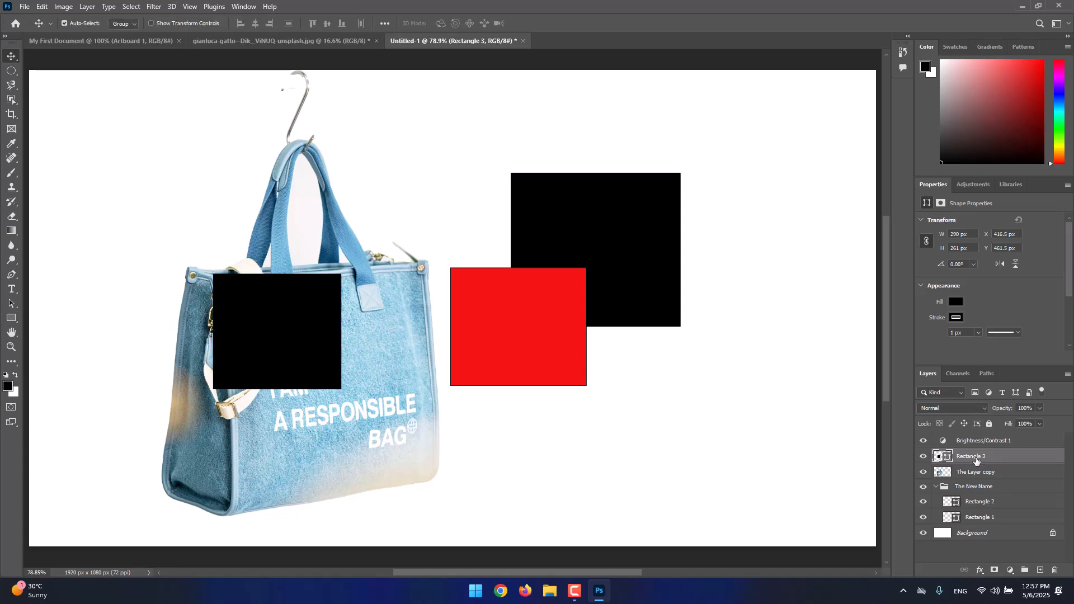
left_click_drag(976, 458, 976, 469)
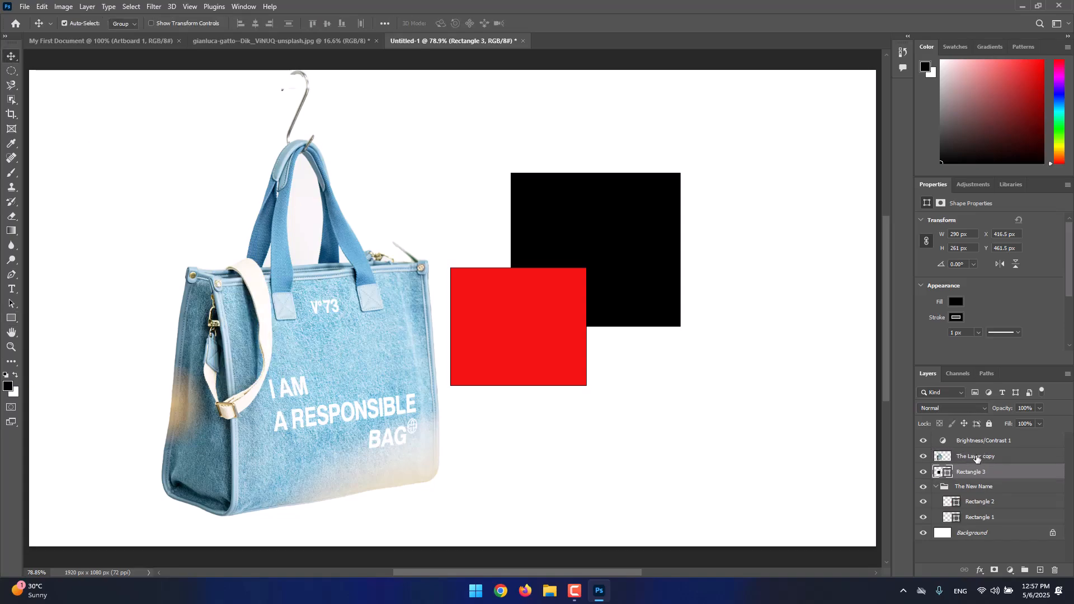
left_click(975, 457)
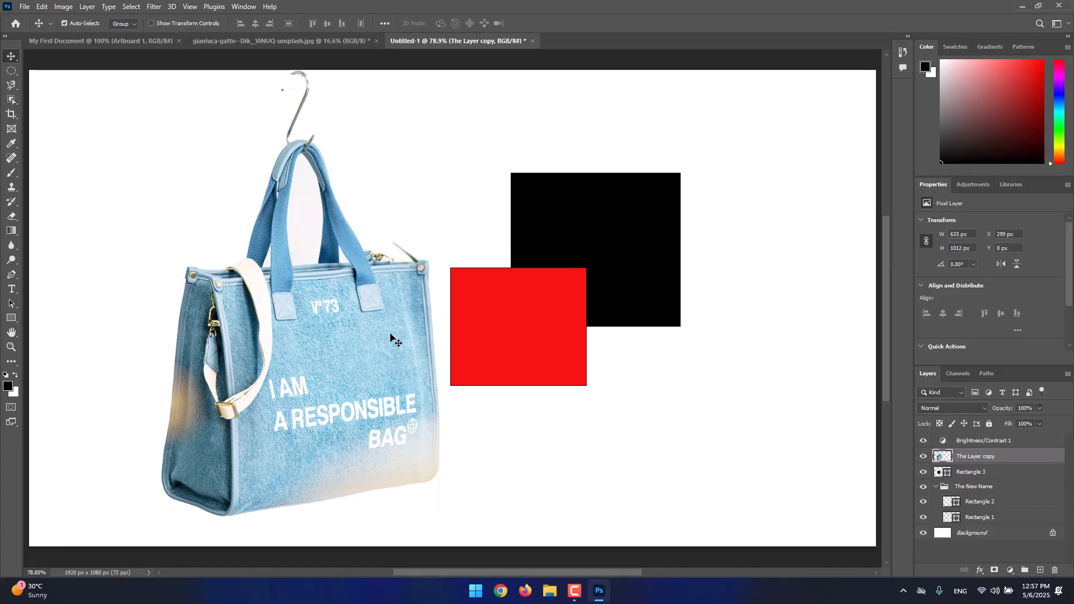
left_click(985, 476)
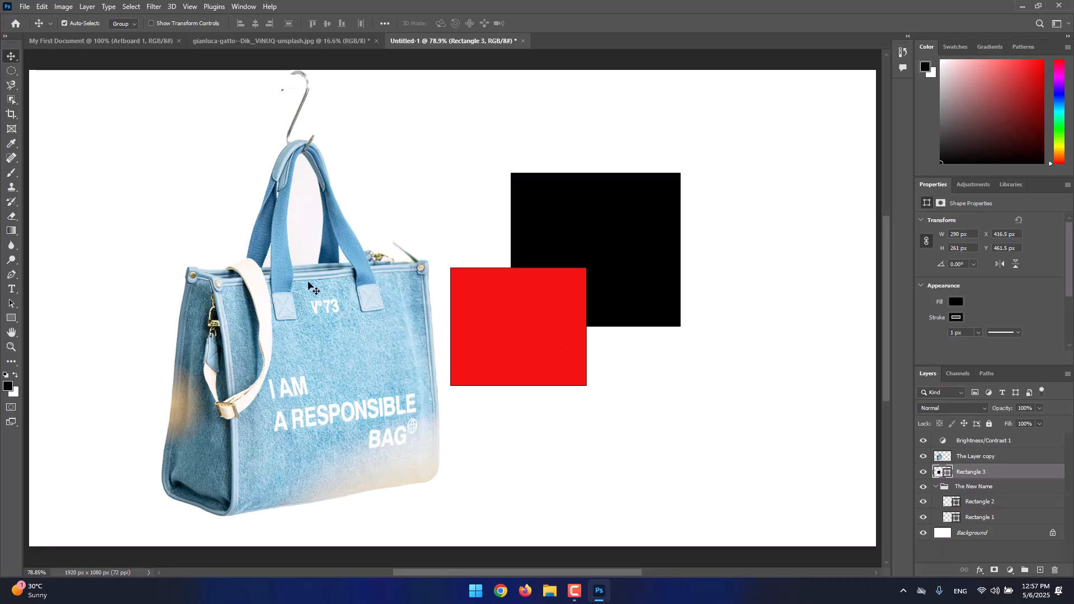
- Create a clipping mask from The Layer copy onto Rectangle 3 and reposition the bag within the rectangle
left_click(1001, 458)
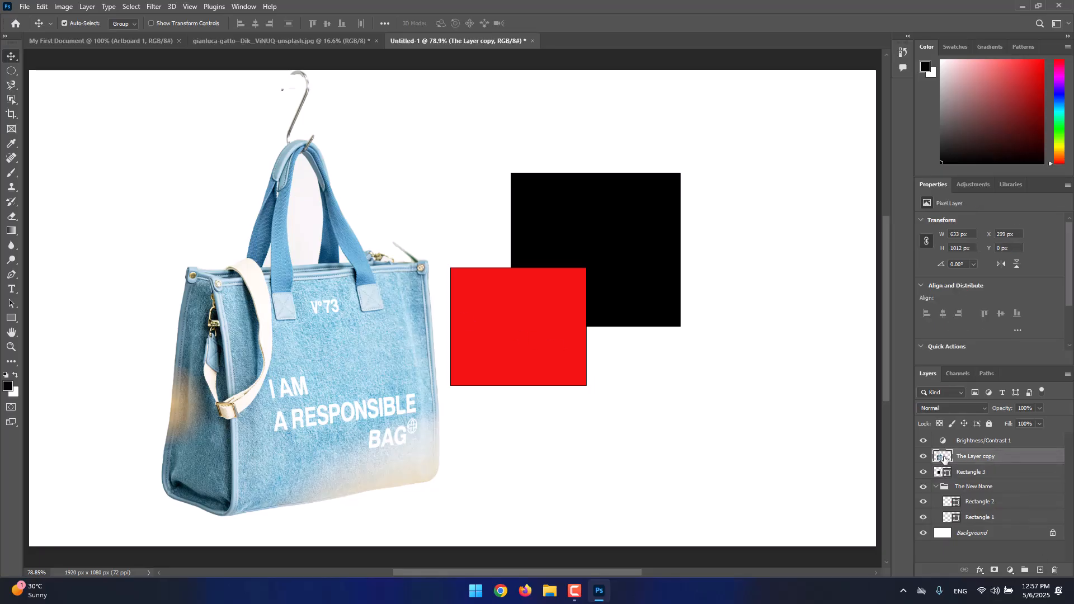
right_click(1019, 457)
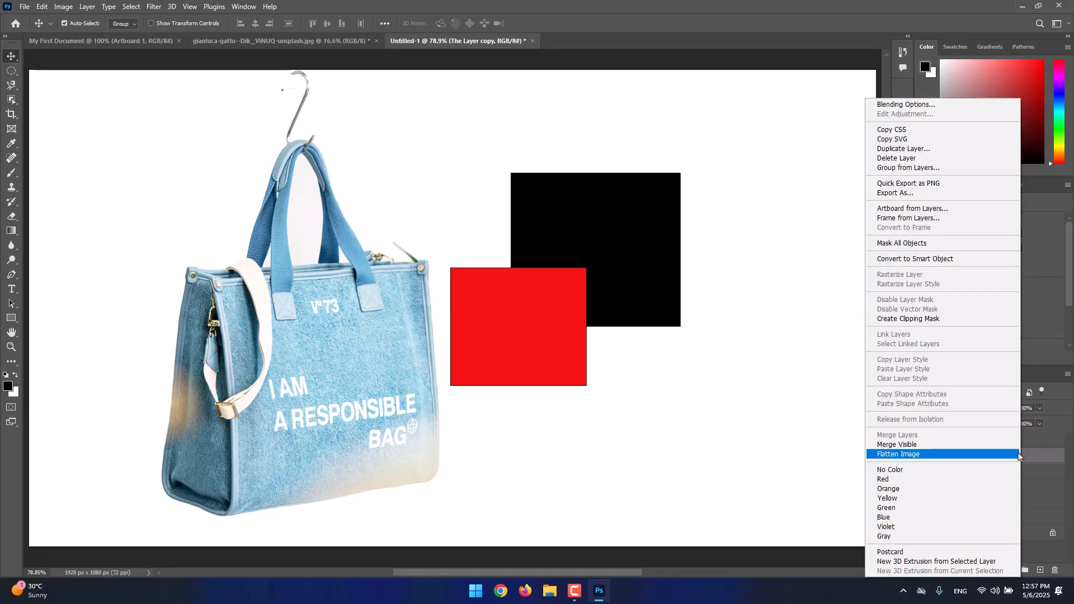
left_click(946, 319)
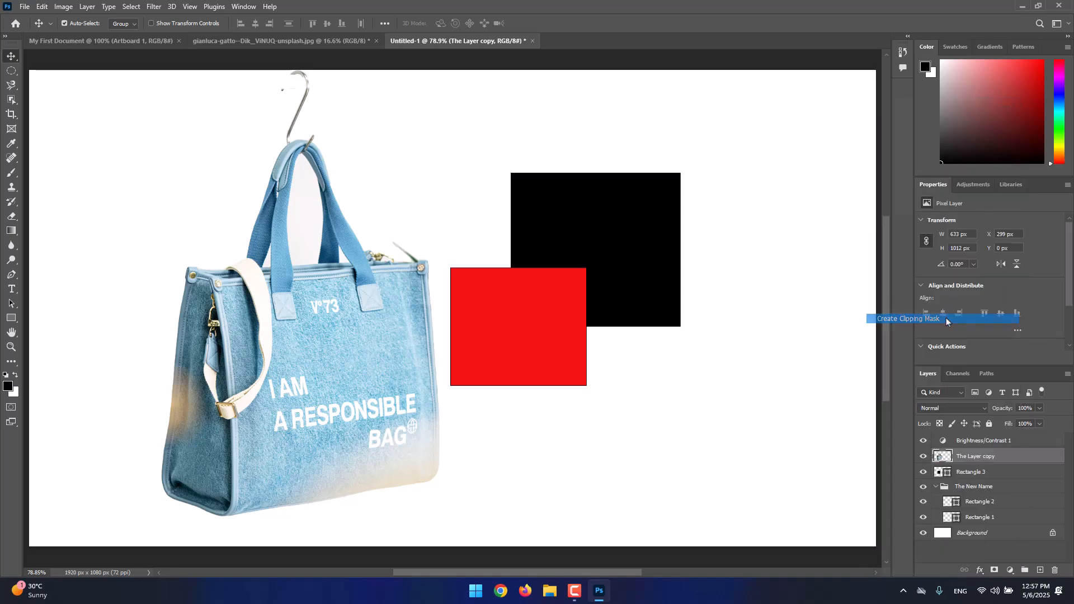
left_click_drag(281, 311, 257, 330)
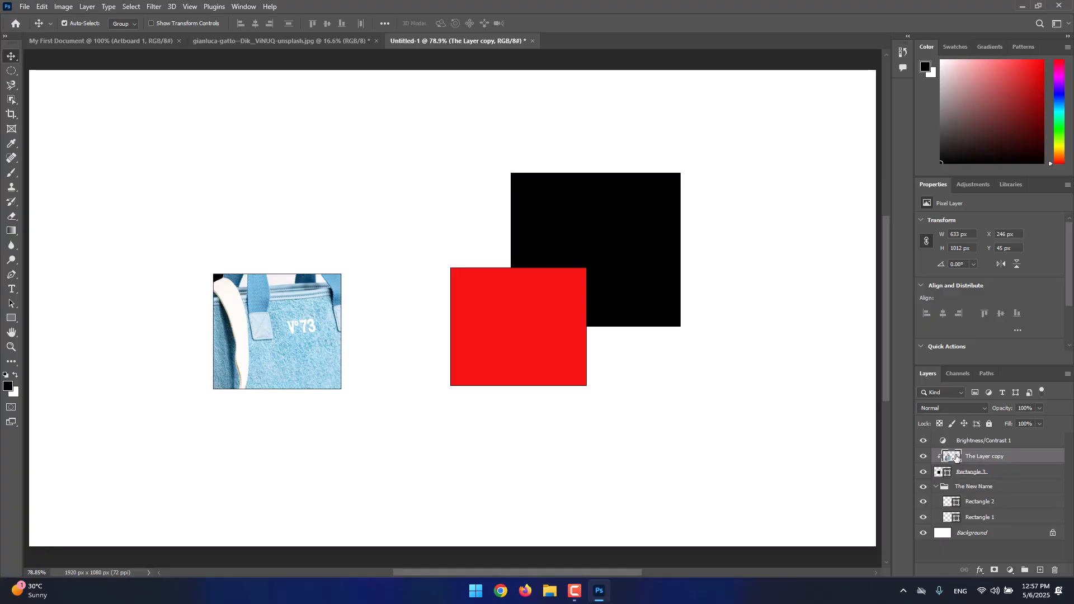
left_click(1000, 475)
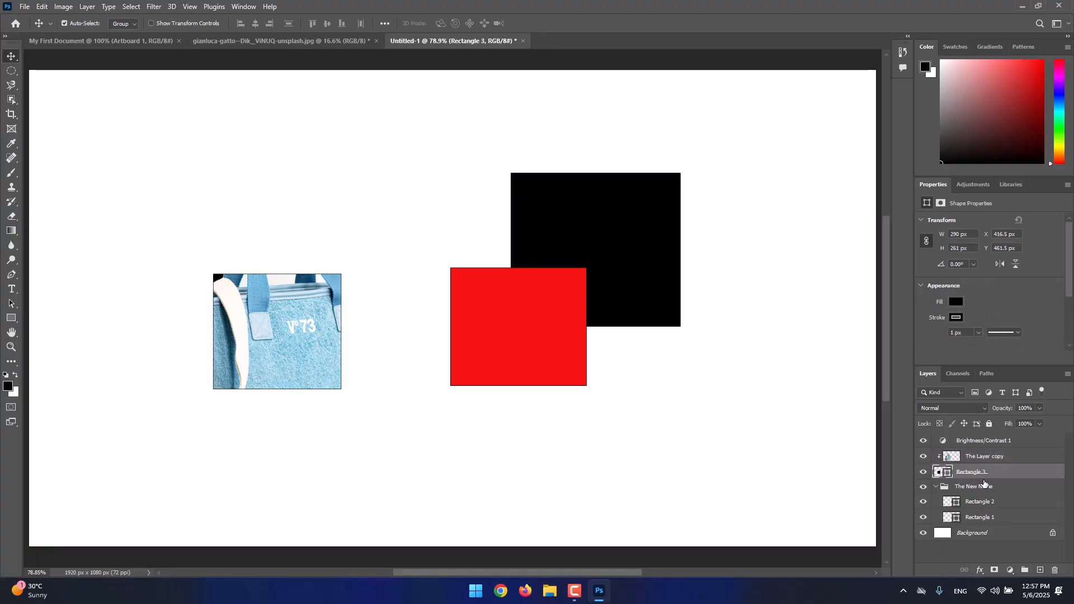
left_click_drag(312, 362, 403, 337)
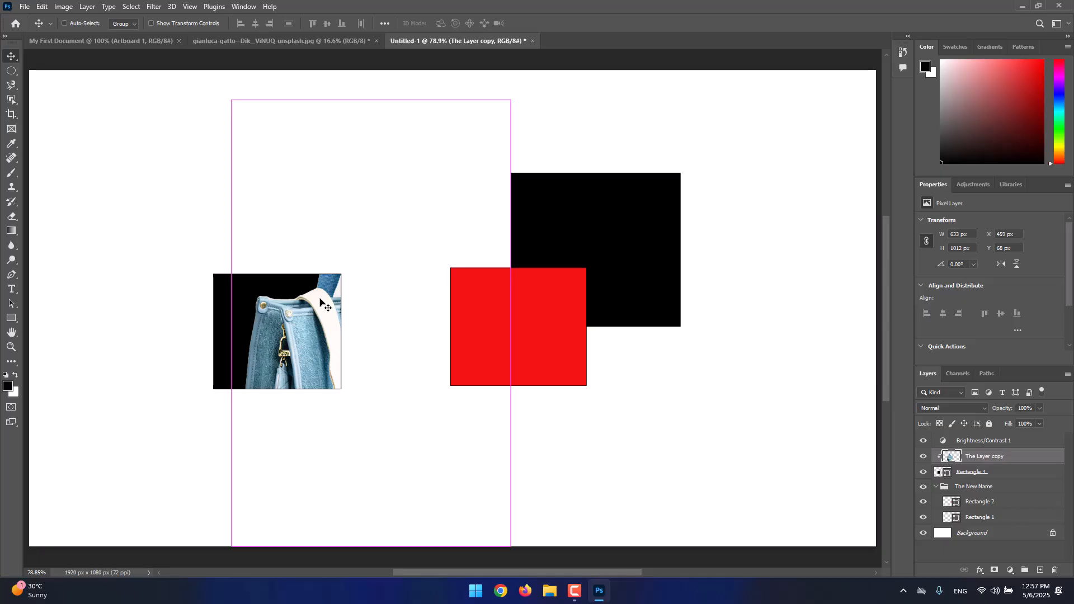
- Undo the bag moves and the clipping mask on The Layer copy
key("ctrl+z")
key("ctrl+z")
key("ctrl+z")
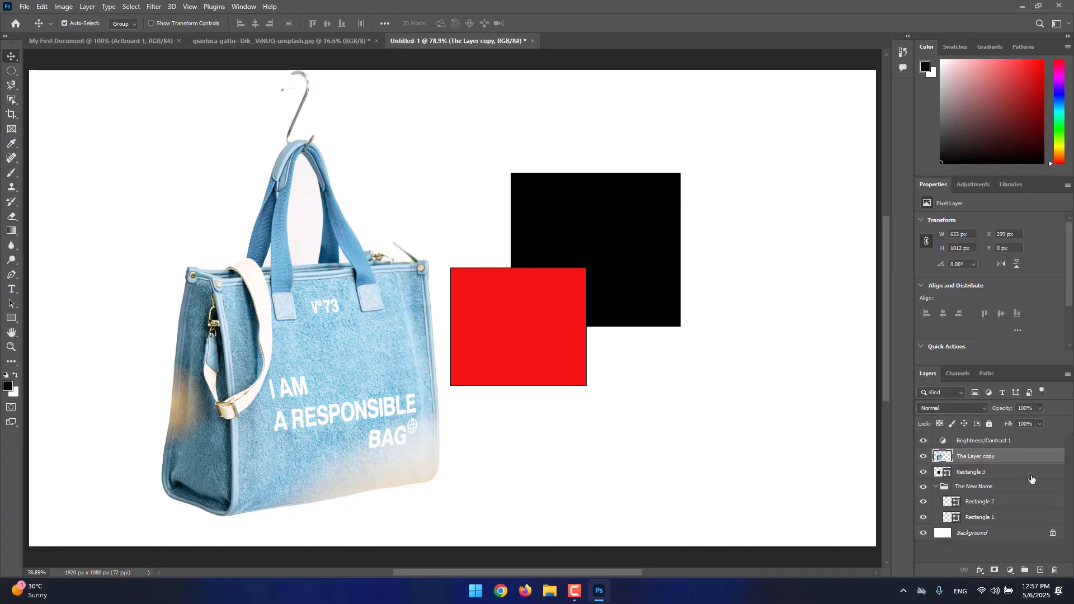
- Clip The Layer copy to the Rectangle 3 layer directly below it
left_click(999, 473)
left_click(992, 462)
left_click_drag(1009, 473, 1005, 459)
left_click(1005, 459, "alt")
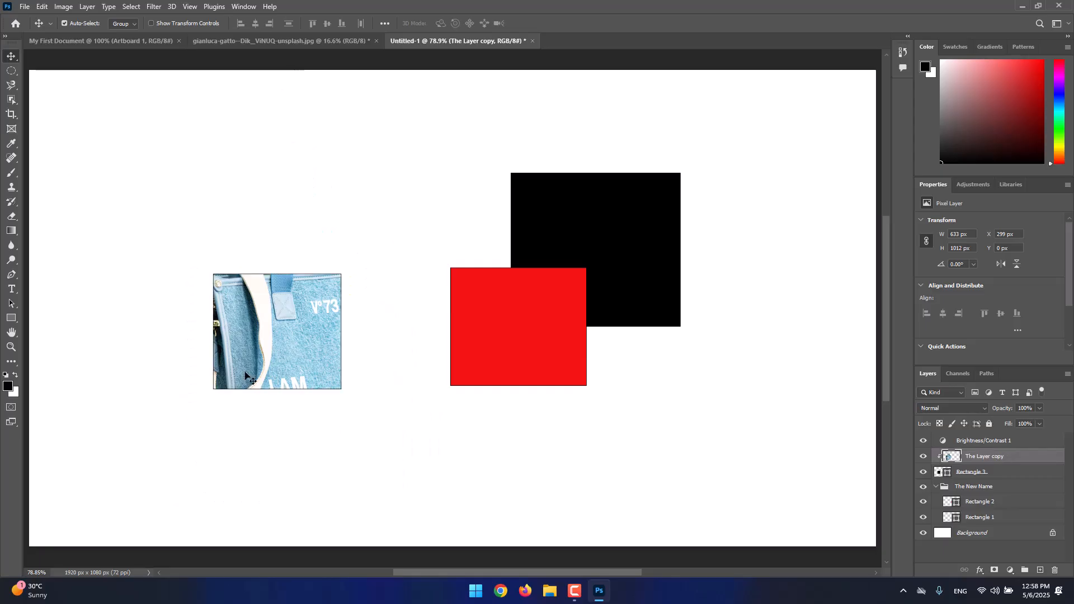
- Move the clipped bag image down and right to about X 359 px, Y 87 px
left_click(1005, 477)
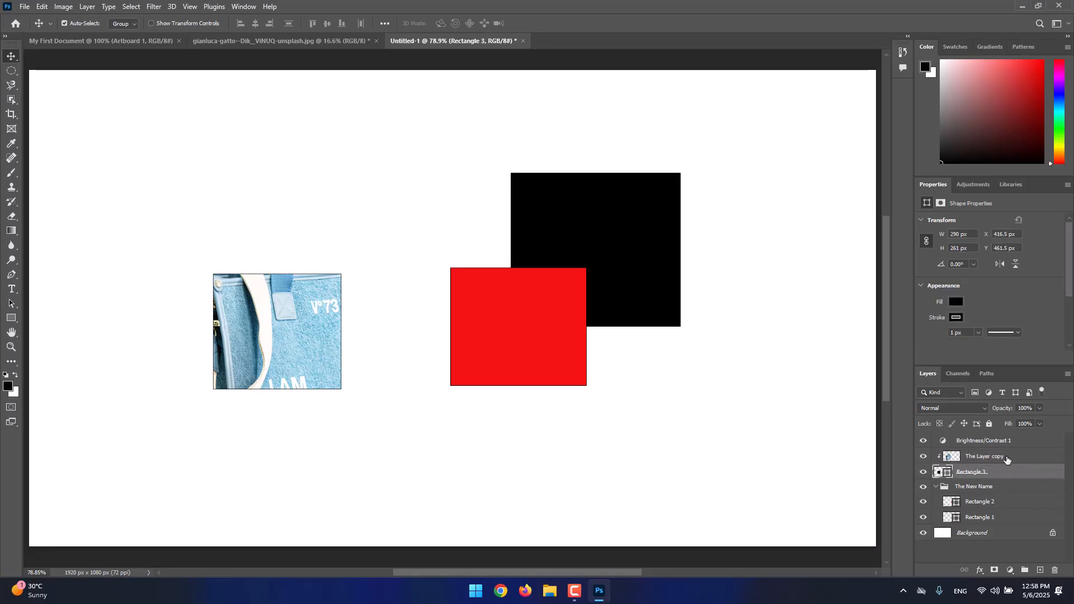
left_click(1006, 460)
left_click_drag(278, 289, 304, 327)
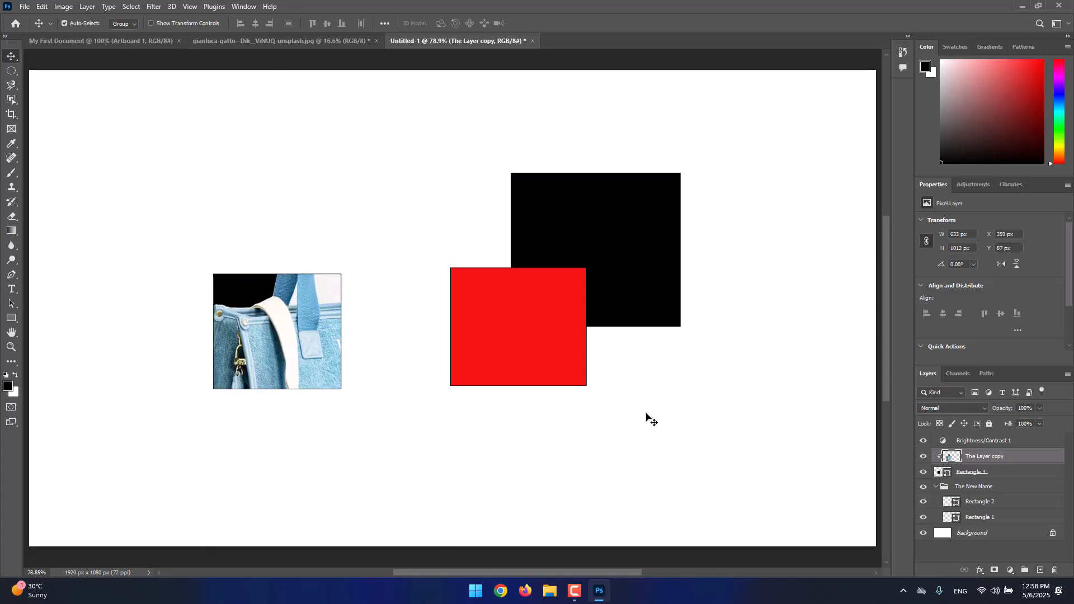
- Scale the clipped bag image to about 82.84% and reposition its centre at about X 637 px, Y 616 px
key("ctrl+t")
left_click_drag(181, 107, 266, 193)
left_click_drag(282, 371, 264, 343)
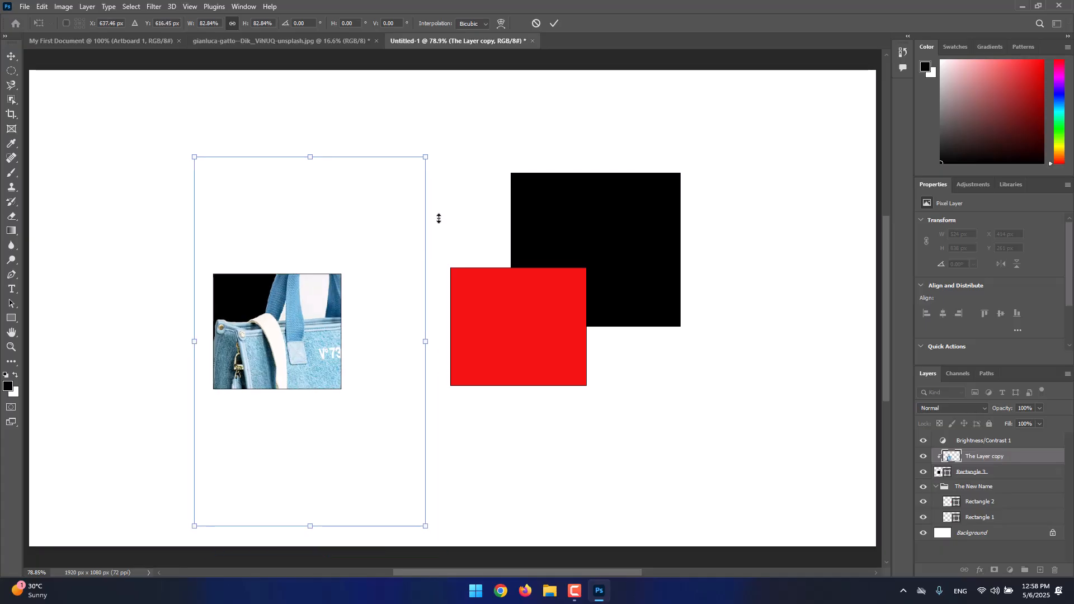
left_click(554, 23)
- Scale the Rectangle 3 clipping base to about 151.51% and move its centre to about X 595 px, Y 697 px
left_click(1019, 474)
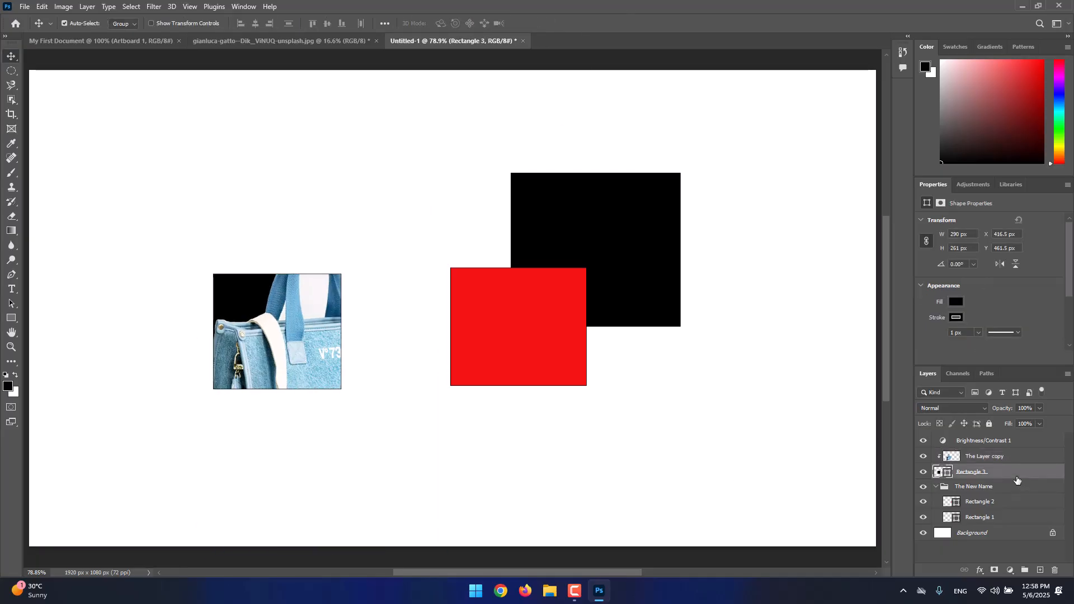
key("ctrl+t")
left_click_drag(221, 279, 161, 183)
left_click_drag(237, 258, 262, 303)
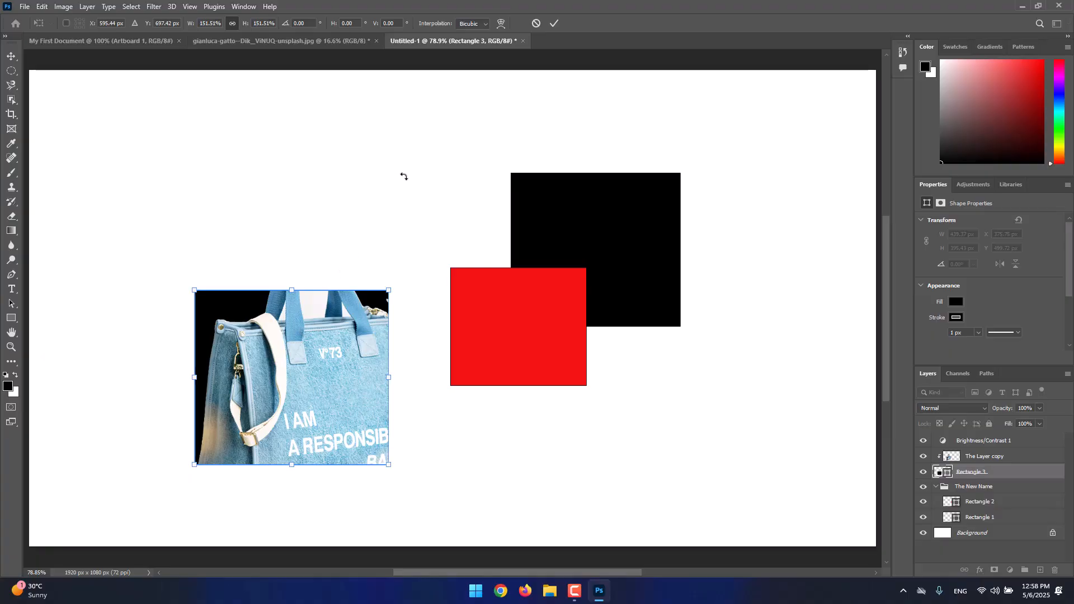